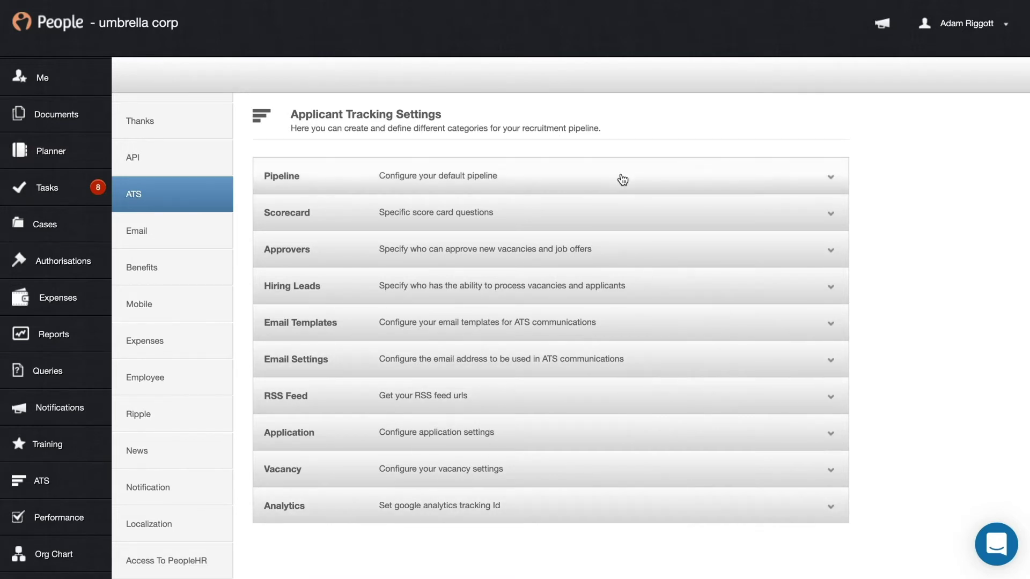
Open the default recruitment pipeline settings and examine the full list of stages, from New Applicant to Accepted.
click(622, 179)
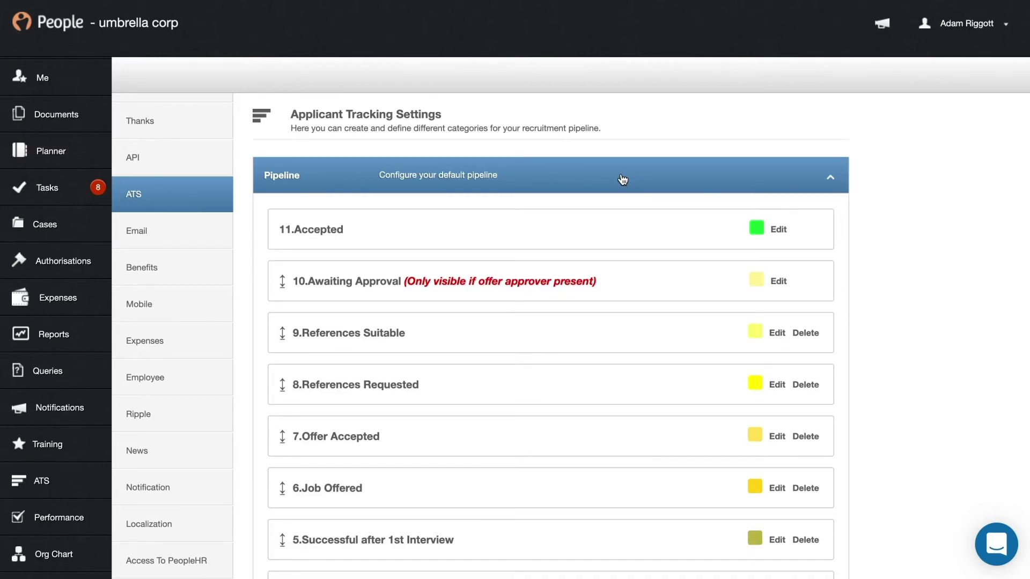
scroll(916, 322, down, 1)
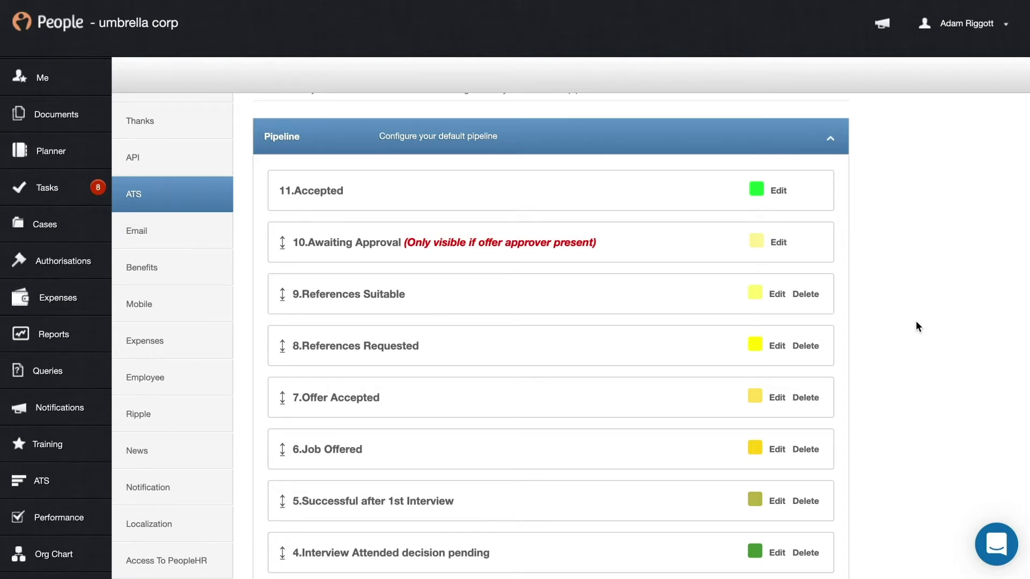
scroll(916, 322, down, 1)
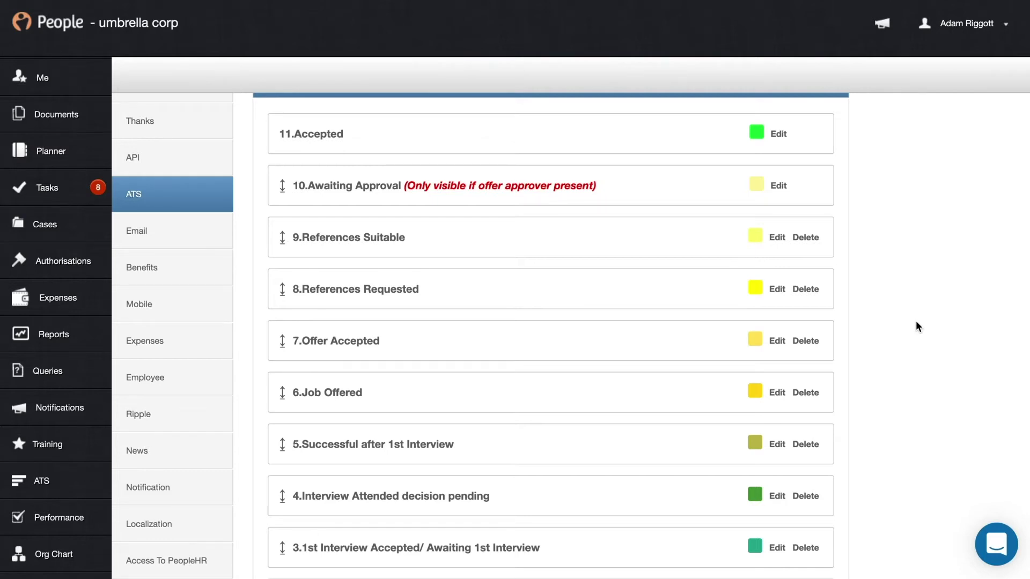
scroll(916, 322, down, 4)
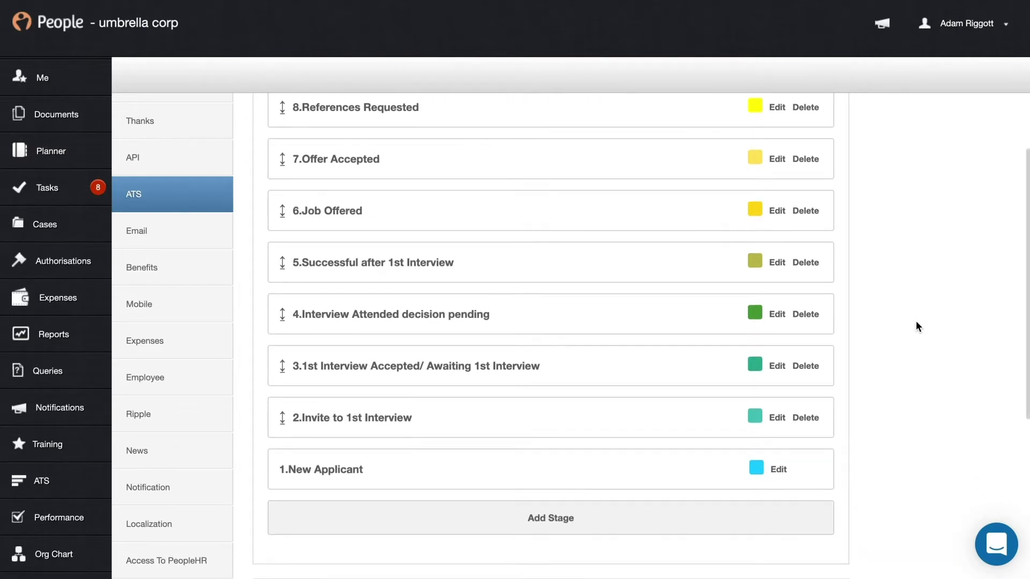
scroll(915, 320, up, 4)
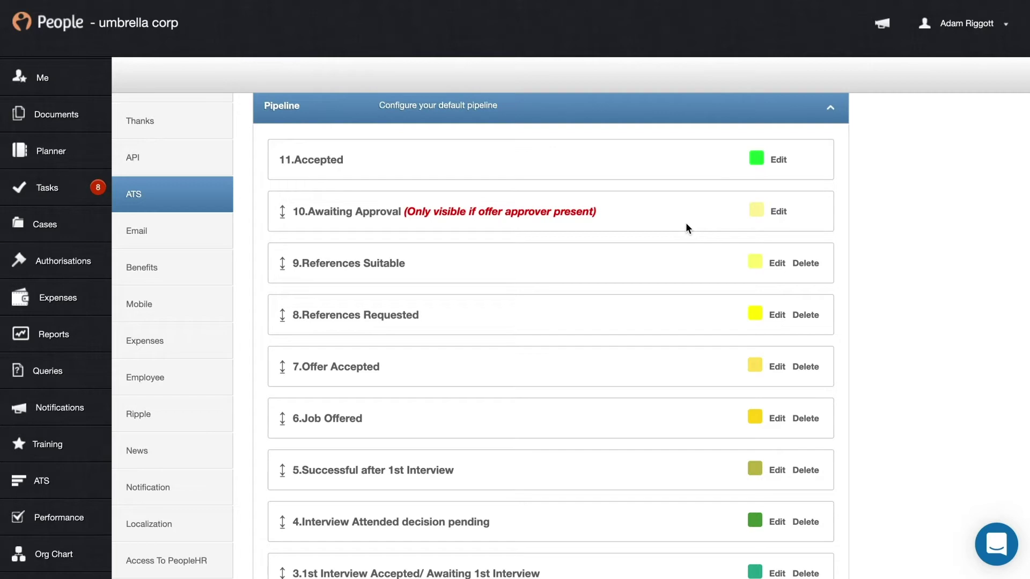
scroll(686, 221, down, 5)
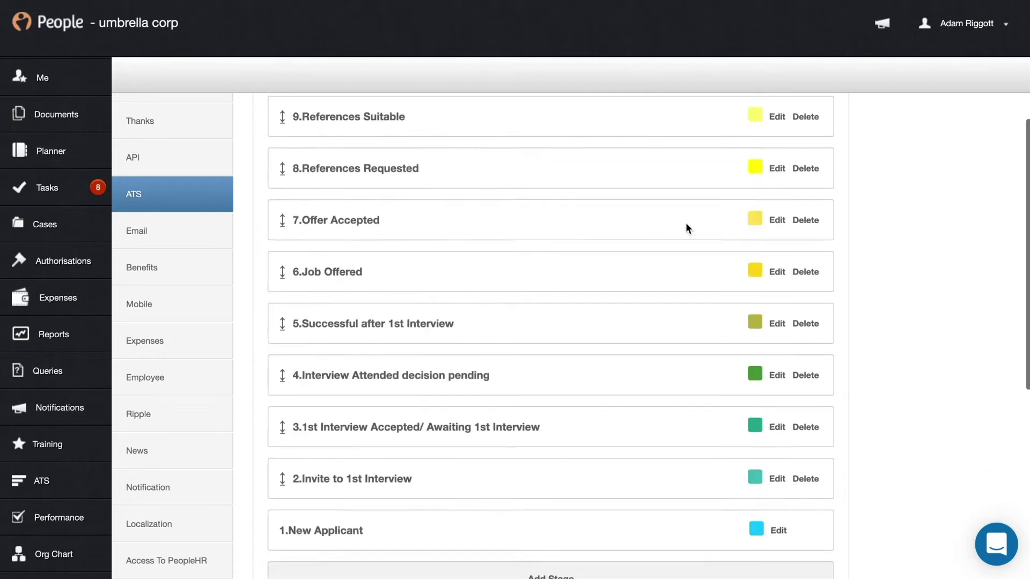
scroll(635, 442, up, 6)
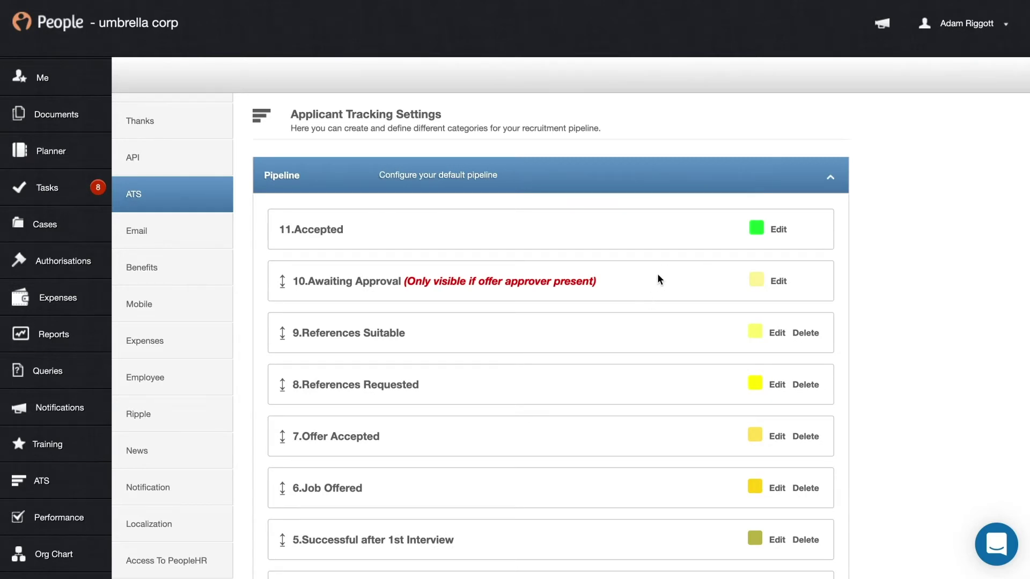
scroll(917, 397, down, 4)
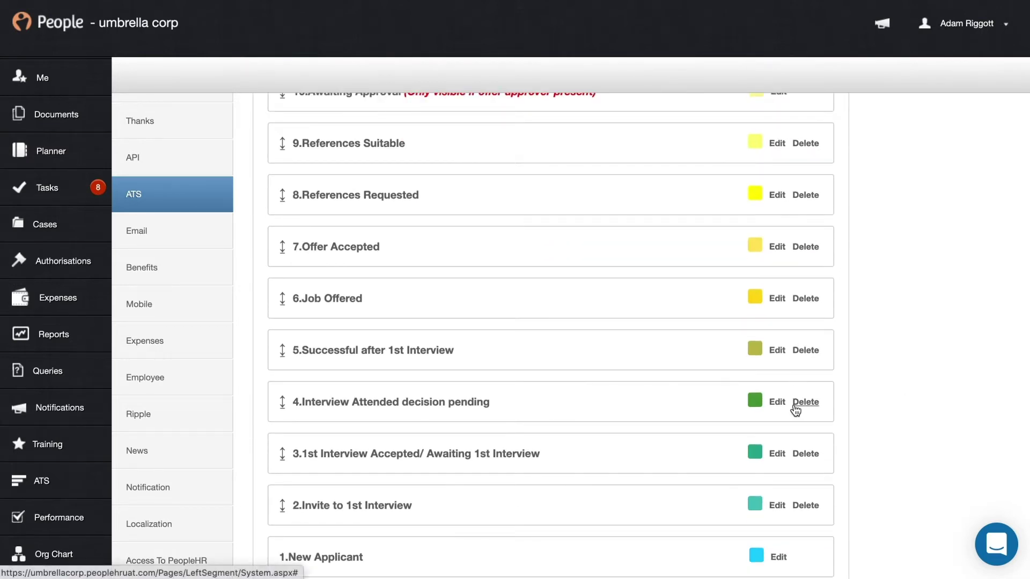
scroll(799, 407, down, 4)
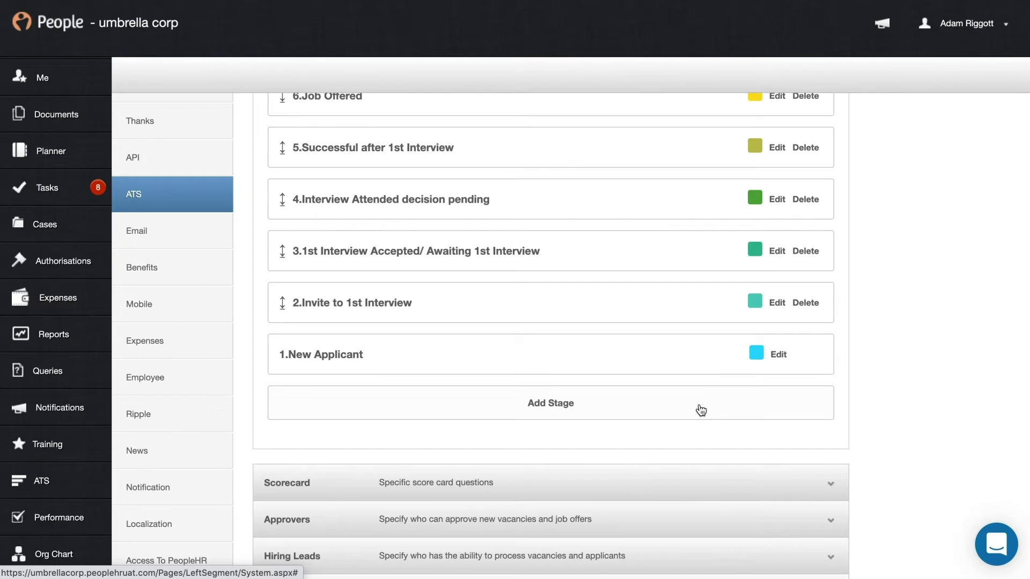
scroll(701, 410, up, 4)
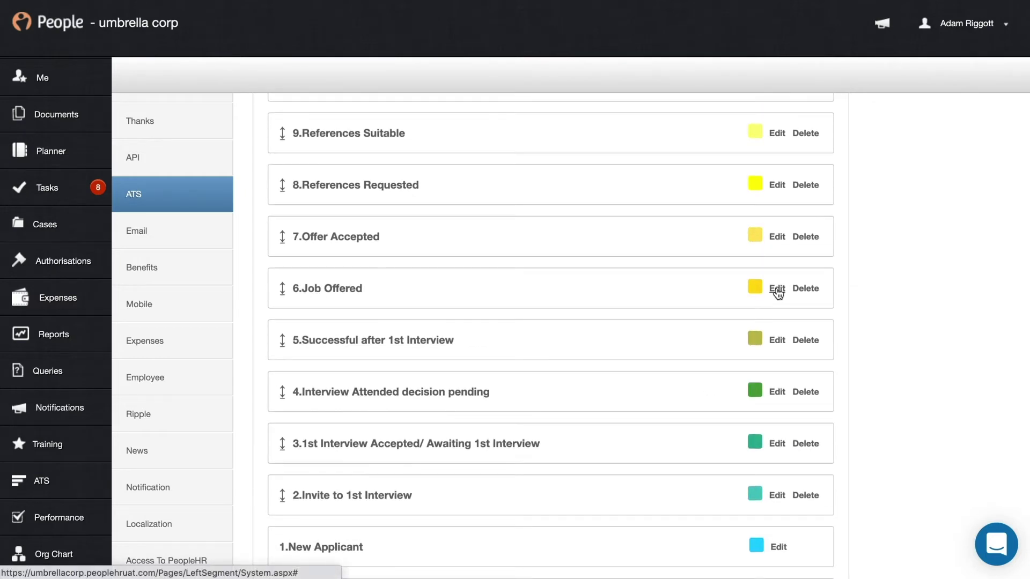
Review the Job Offered stage's name, colour and enter and exit permissions, then close the pipeline settings without changes.
click(776, 288)
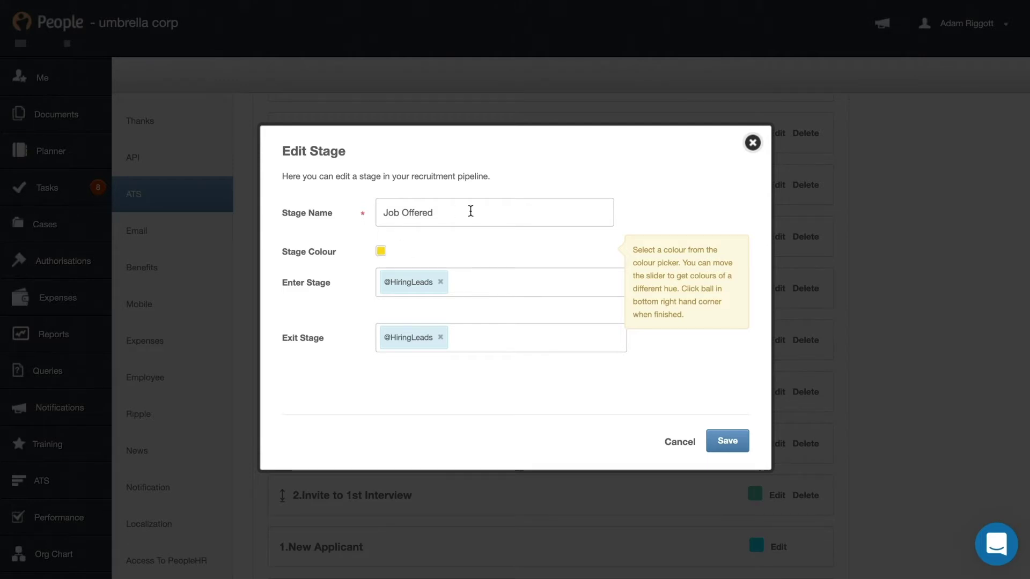
mouse_move(446, 281)
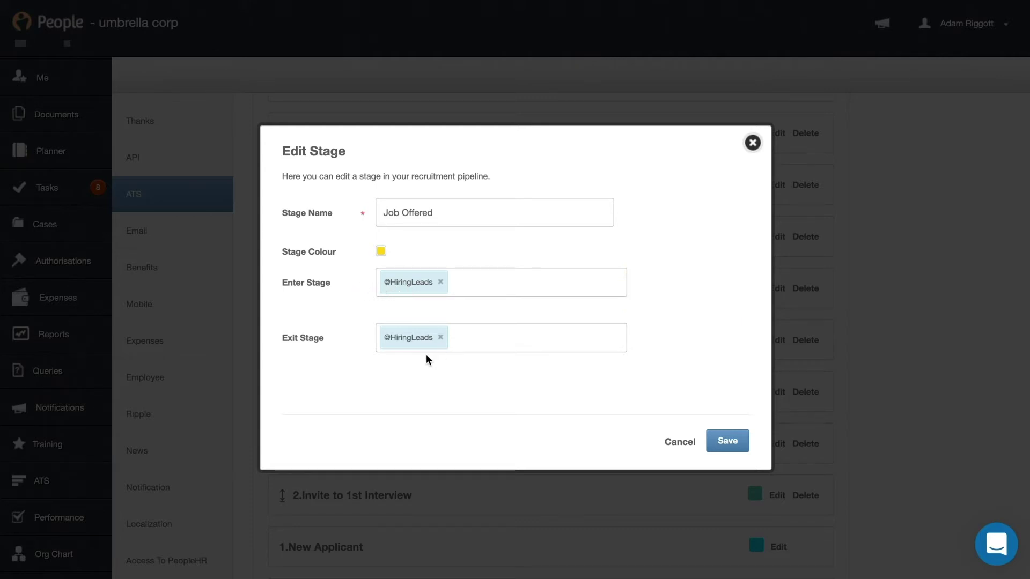
mouse_move(424, 347)
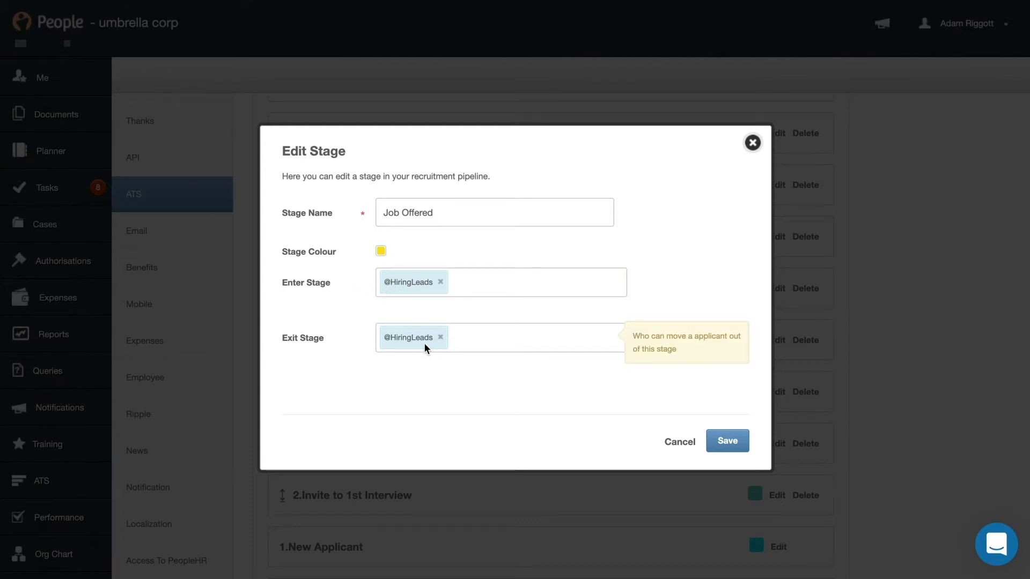
click(753, 143)
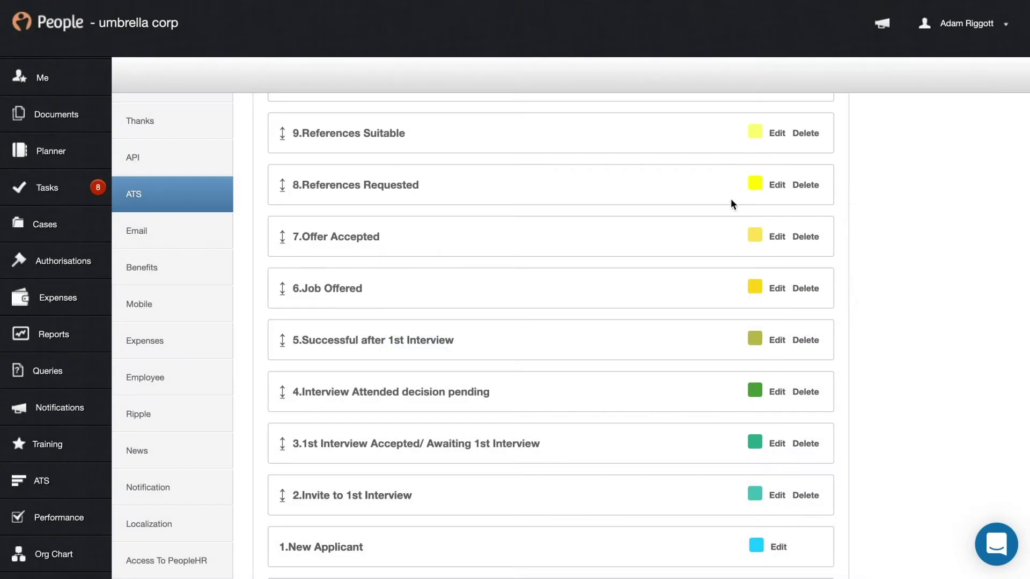
scroll(712, 248, down, 5)
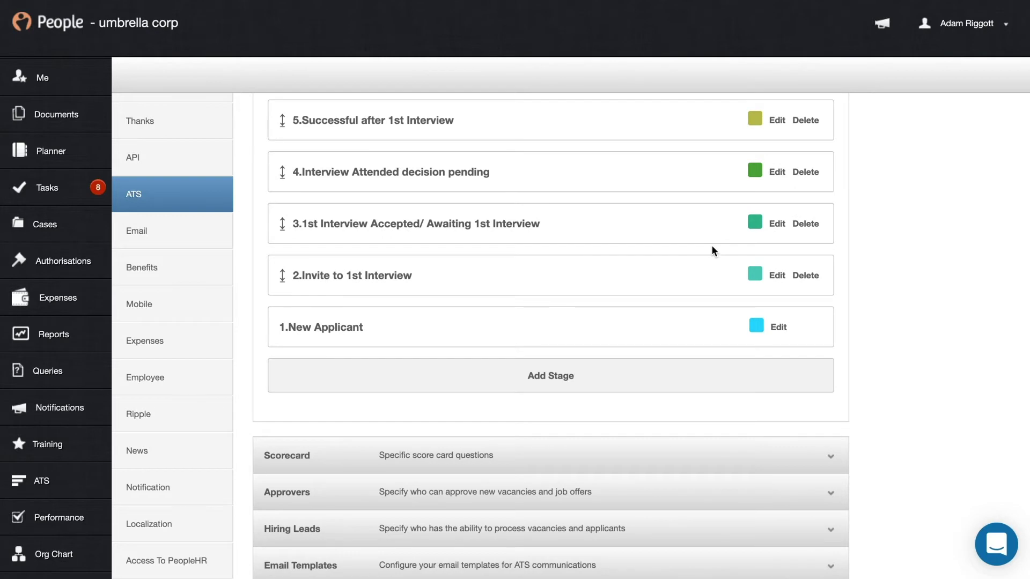
scroll(711, 245, up, 8)
click(693, 193)
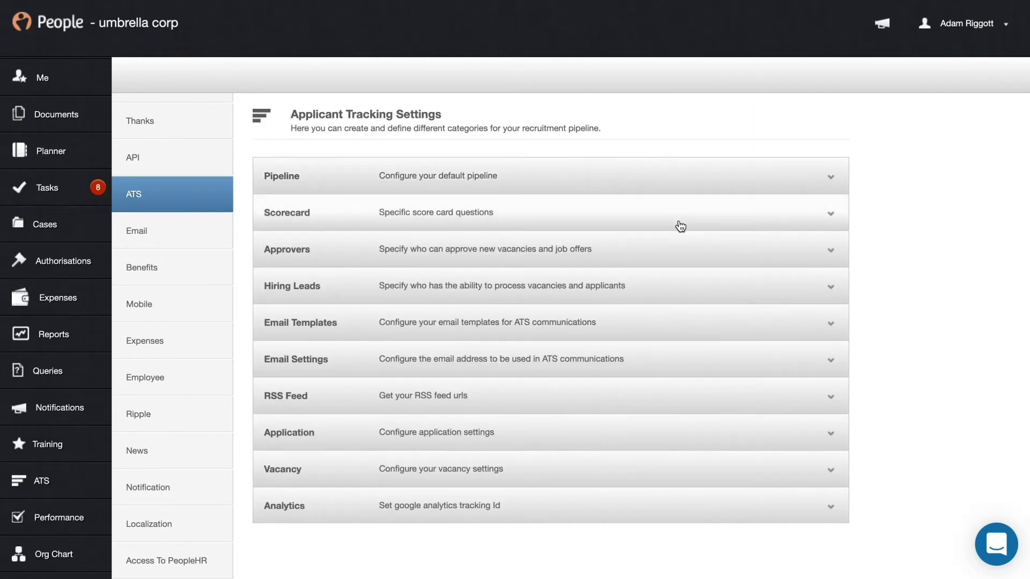
Open the scorecard settings and look through the scorecard categories.
click(681, 216)
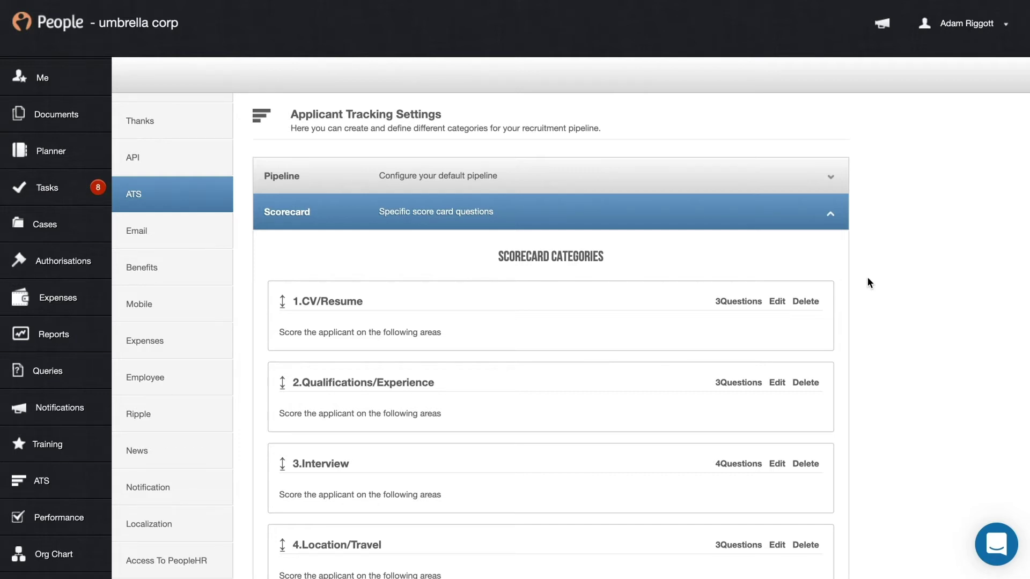
scroll(854, 424, down, 3)
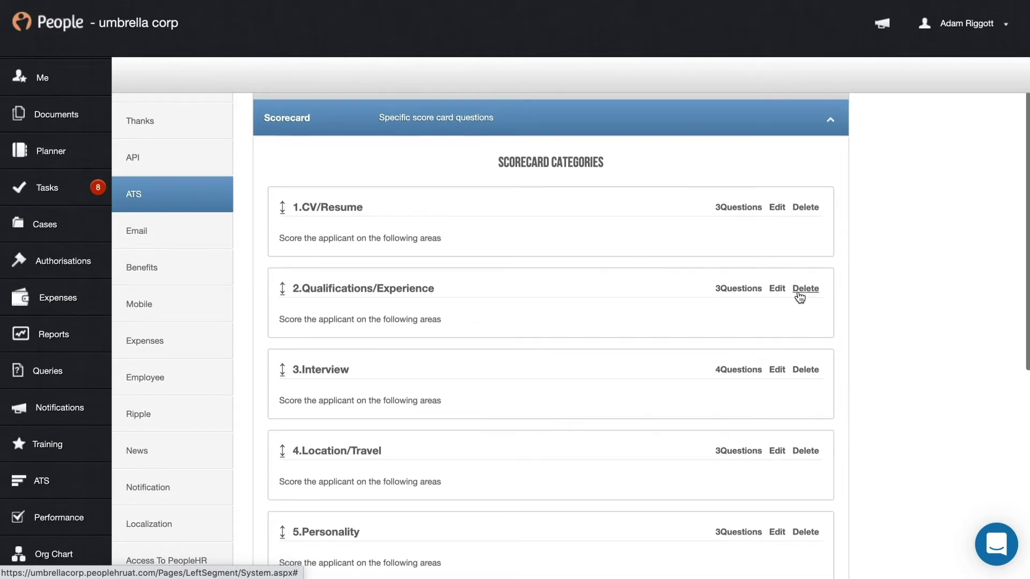
scroll(797, 292, down, 1)
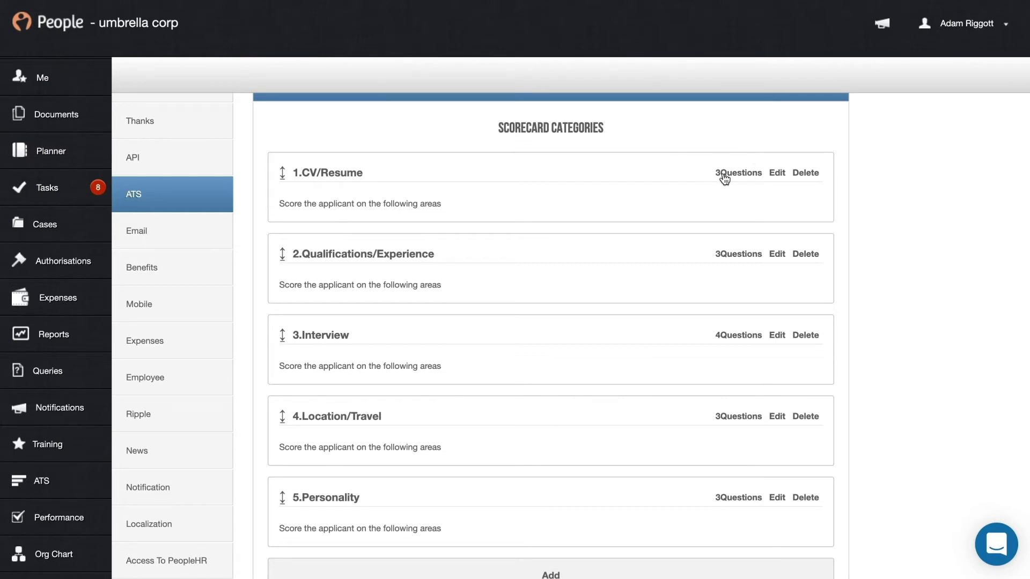
Review the CV/Resume scorecard category's details and questions, then close the scorecard settings without saving.
click(777, 173)
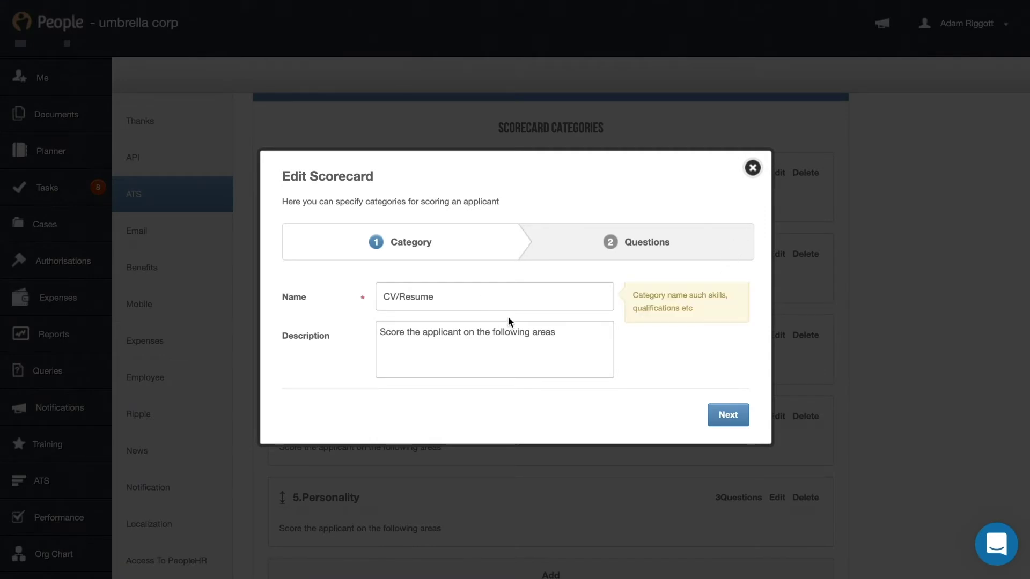
click(713, 420)
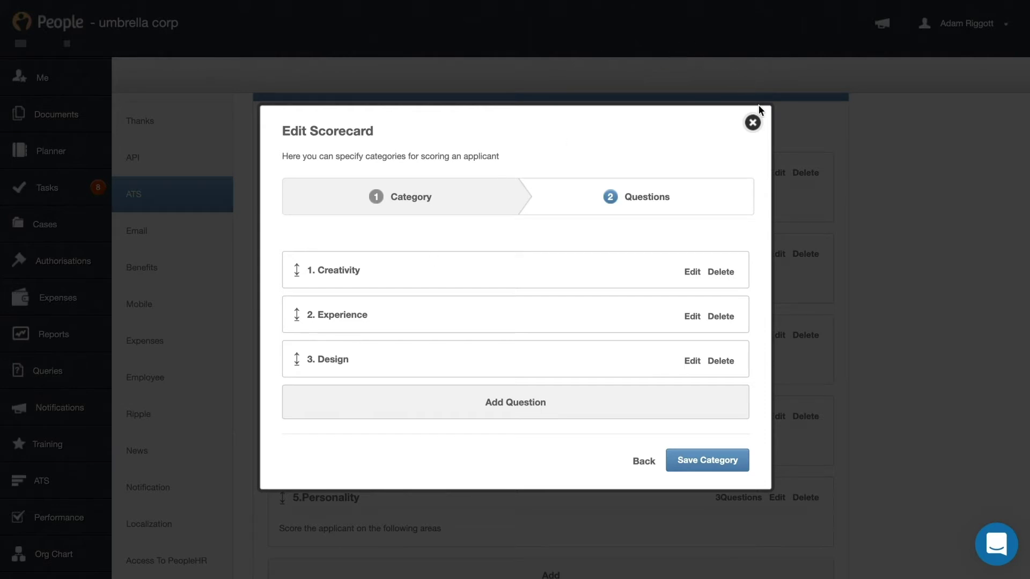
click(752, 123)
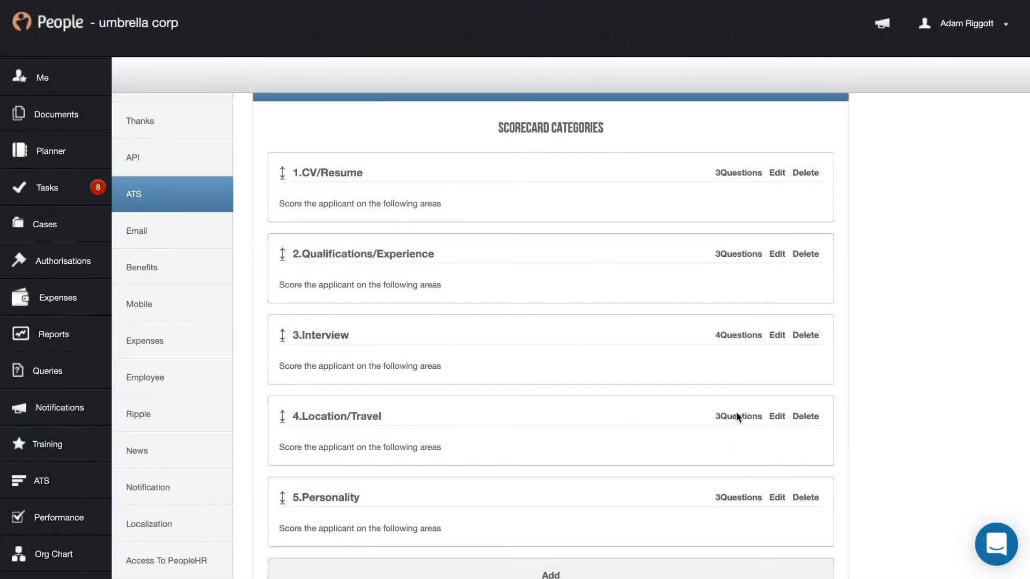
scroll(746, 183, up, 1)
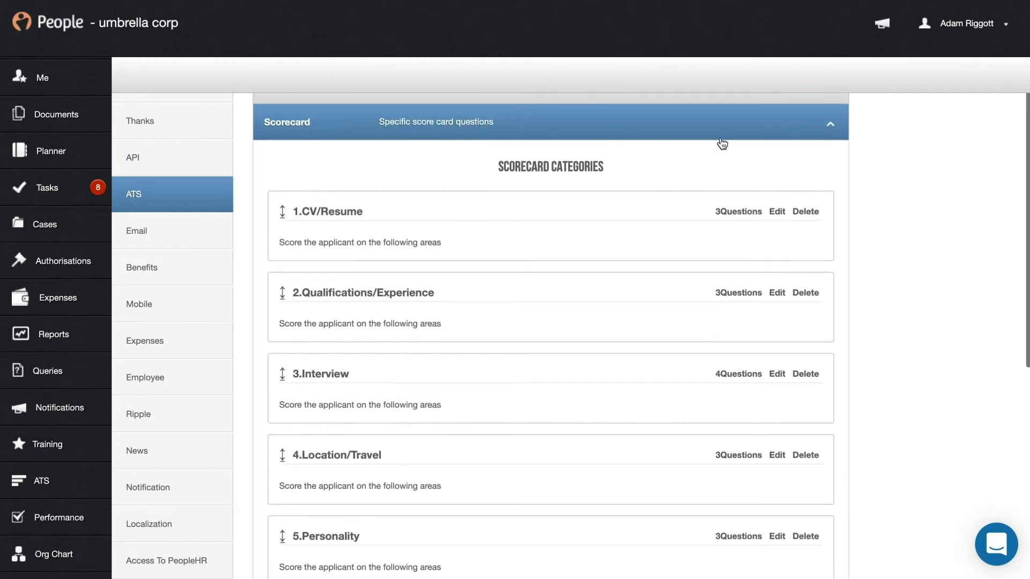
click(720, 137)
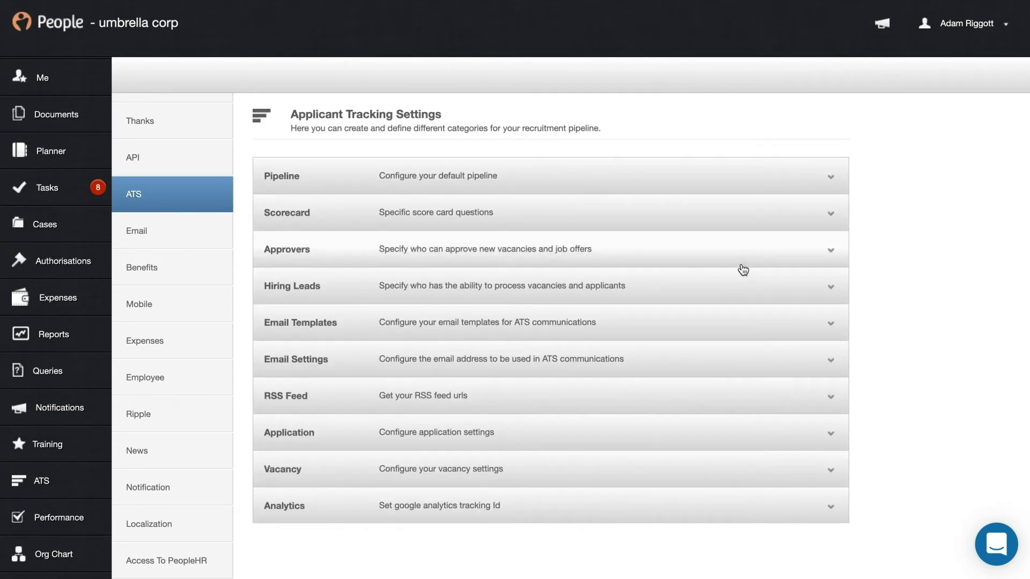
Open a new approvers entry in the Approvers settings and review its company, location, department, job approver and offer approver fields.
click(745, 260)
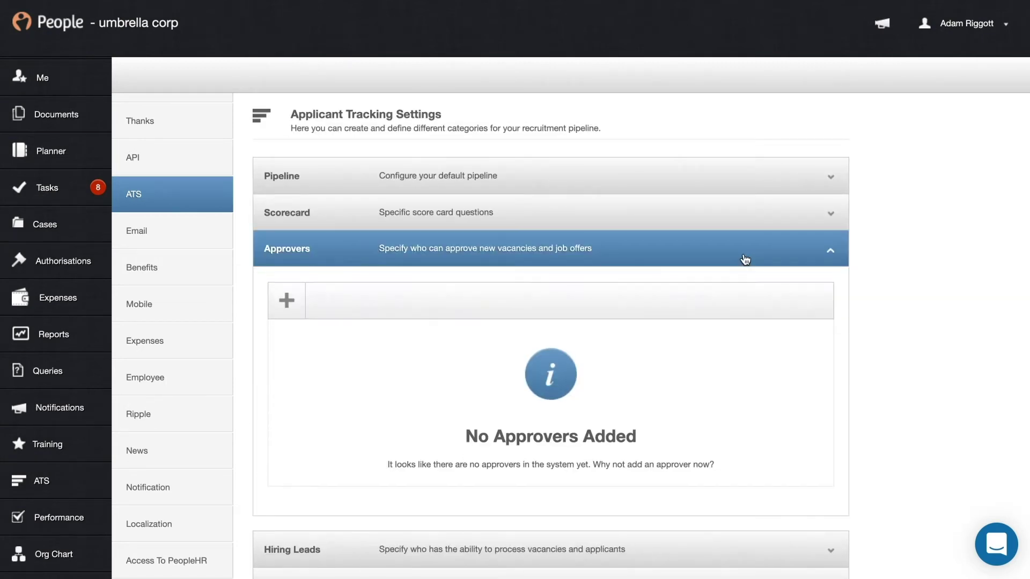
click(292, 305)
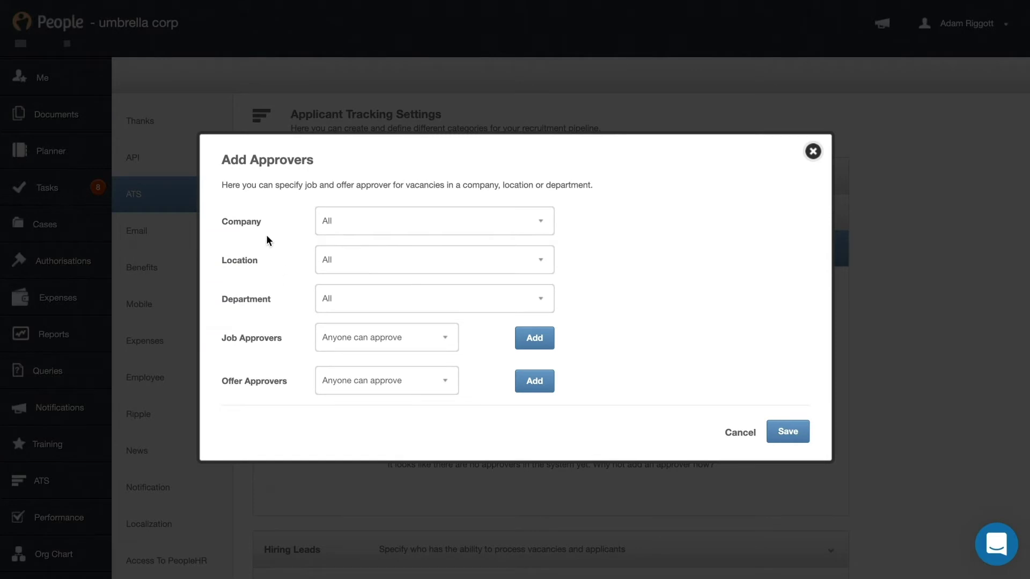
mouse_move(337, 224)
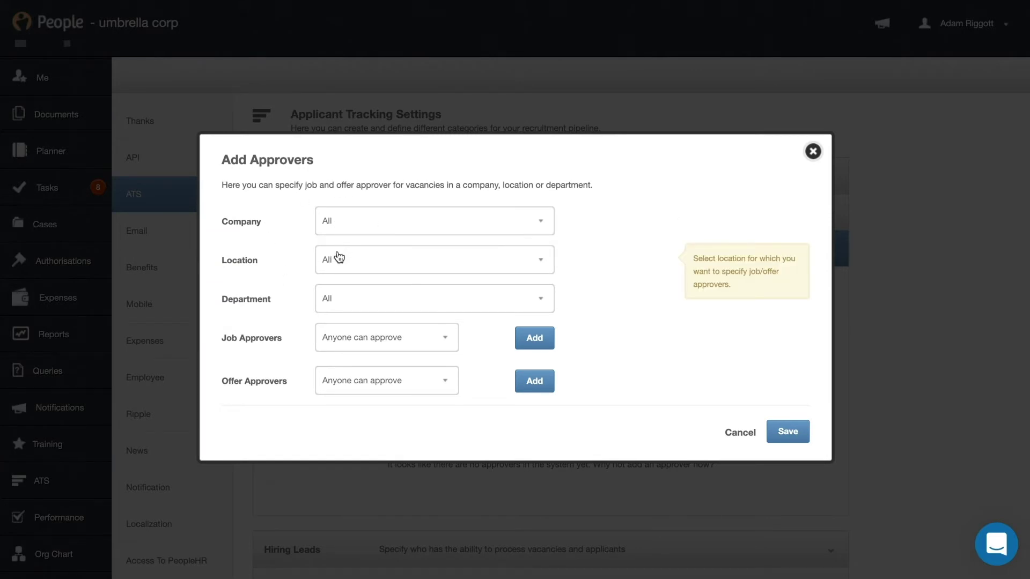
mouse_move(359, 303)
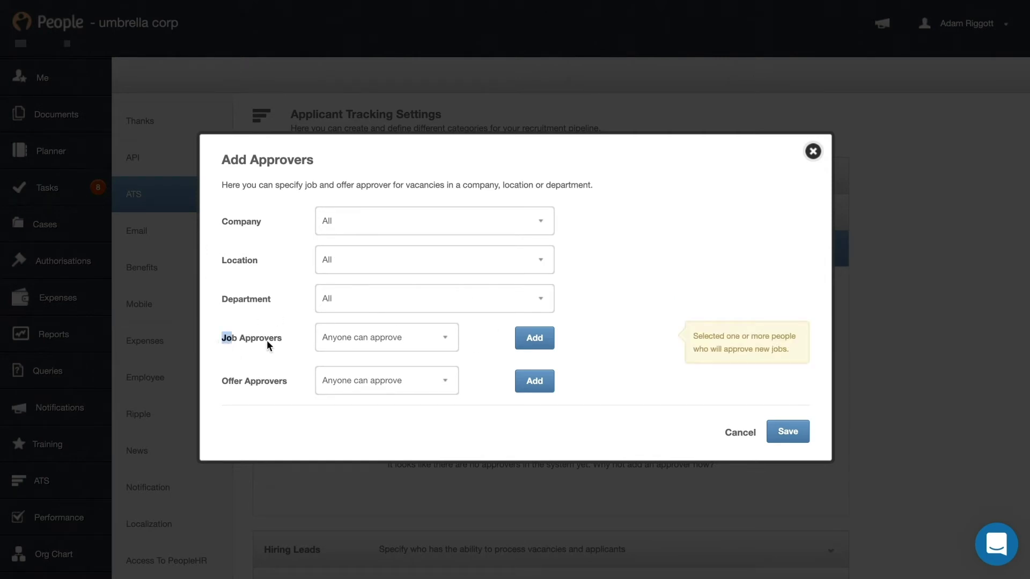
click(285, 340)
click(287, 378)
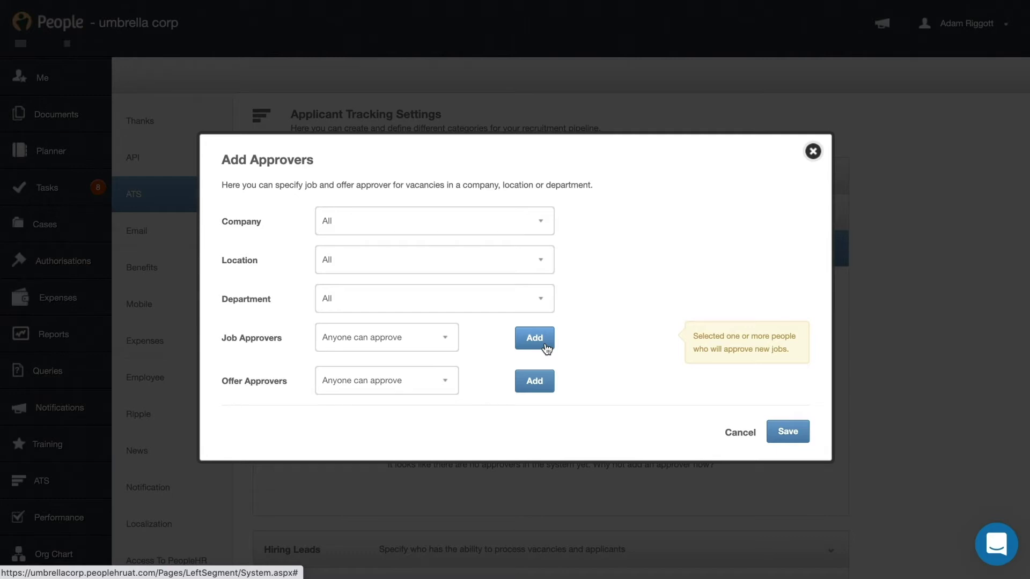
Check the available approval rules for job approvers, then leave the approvers form and settings without saving.
click(440, 347)
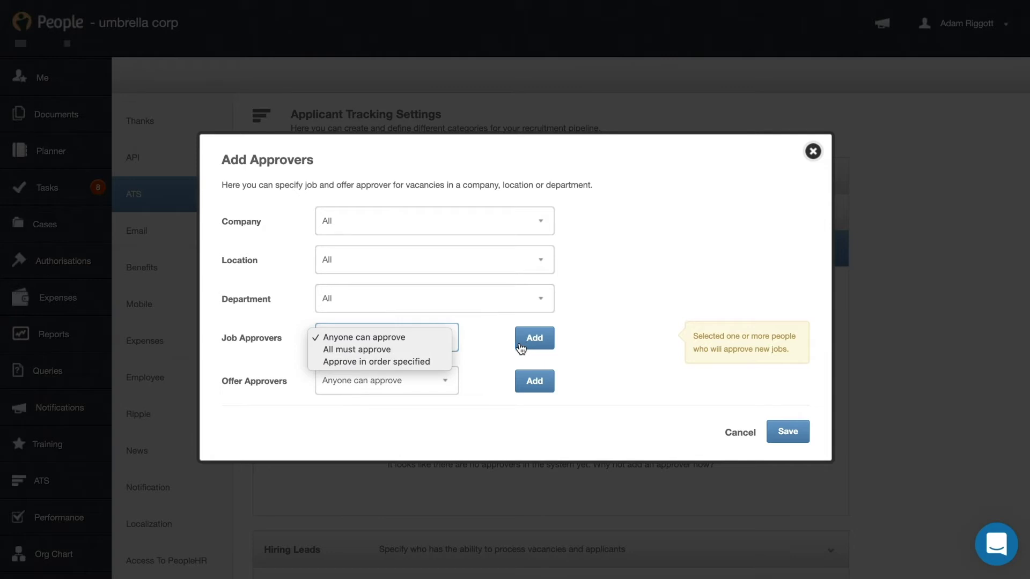
click(496, 351)
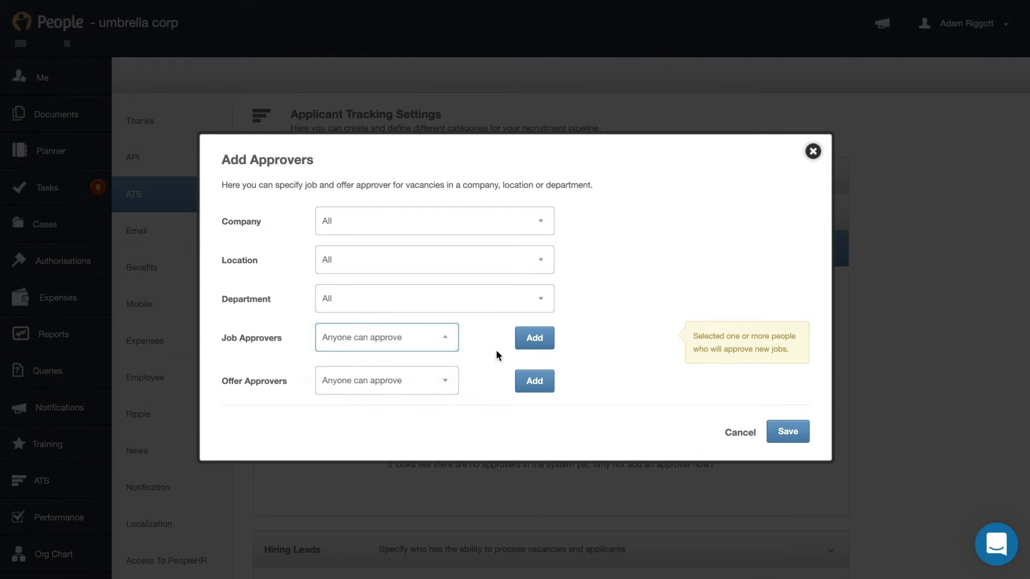
click(811, 155)
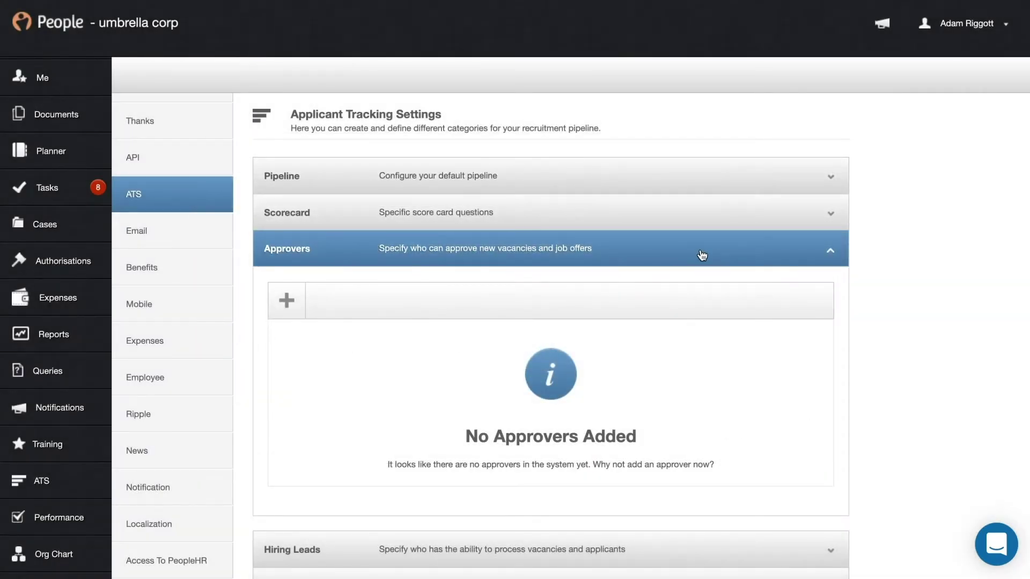
click(700, 255)
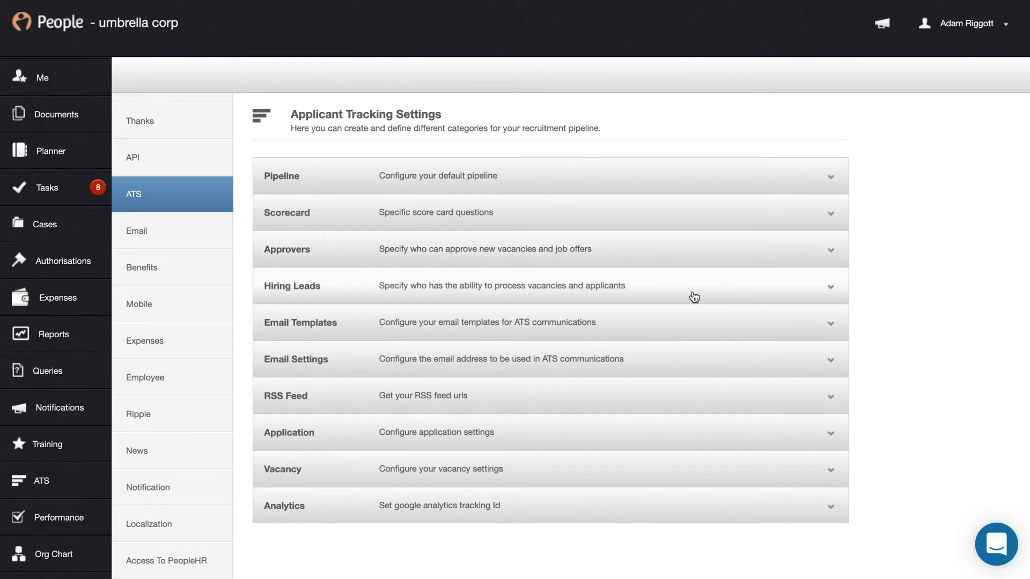
Start a new hiring leads entry with company Umbrella Corporation UK, location Doncaster and department Sales.
click(694, 297)
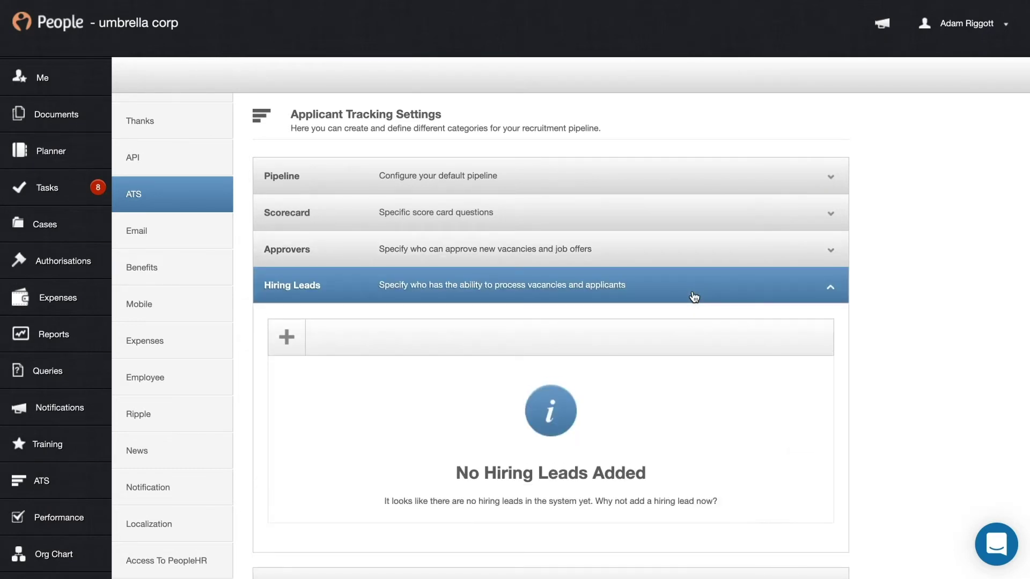
scroll(690, 415, down, 2)
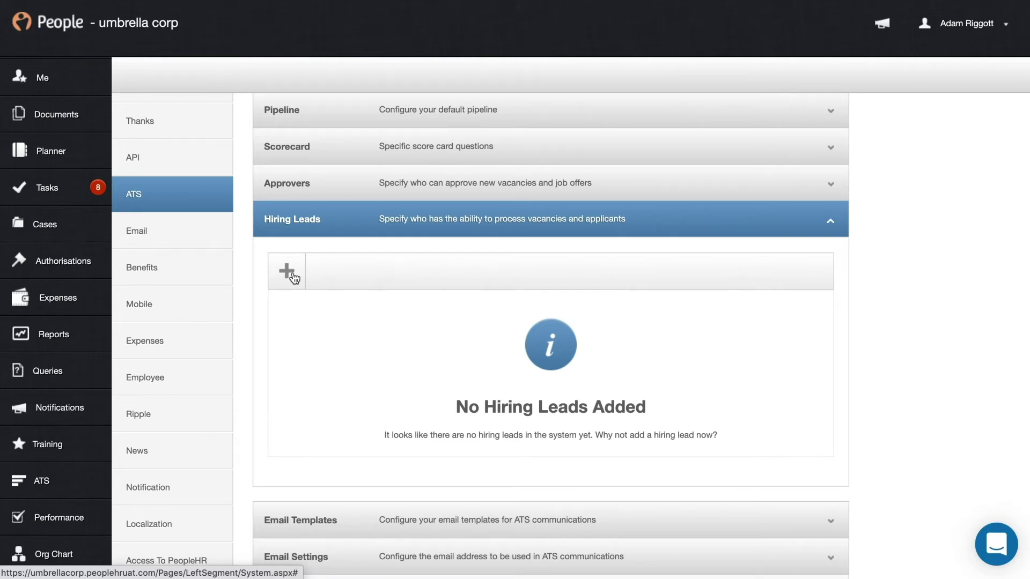
click(288, 272)
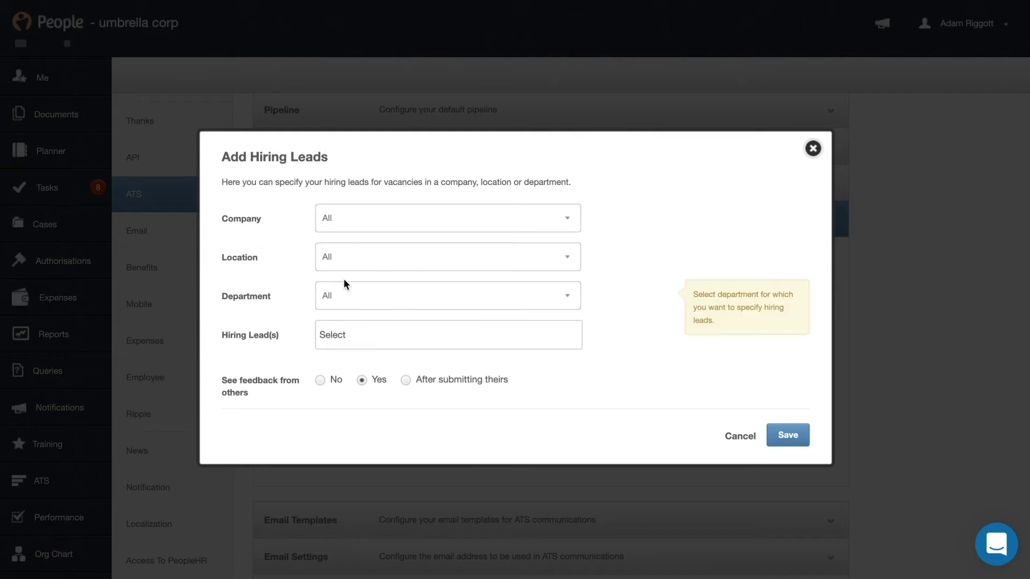
click(369, 216)
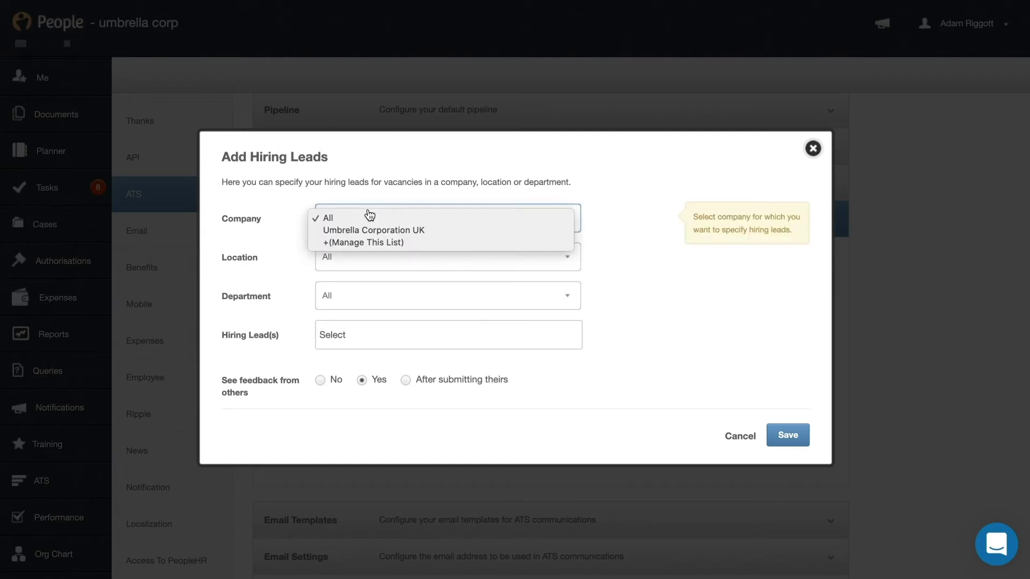
click(369, 231)
click(351, 252)
click(354, 270)
click(379, 296)
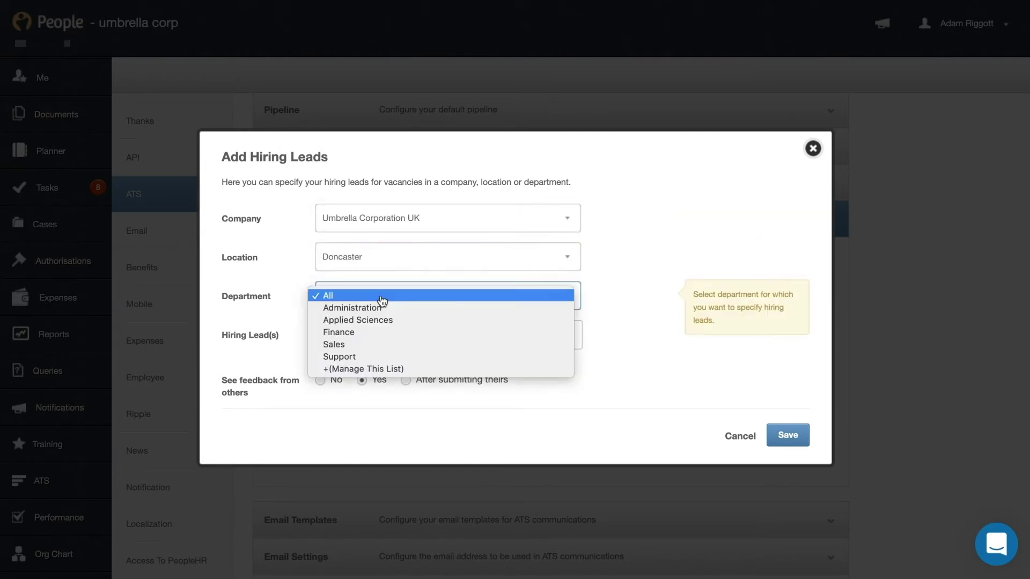
click(378, 346)
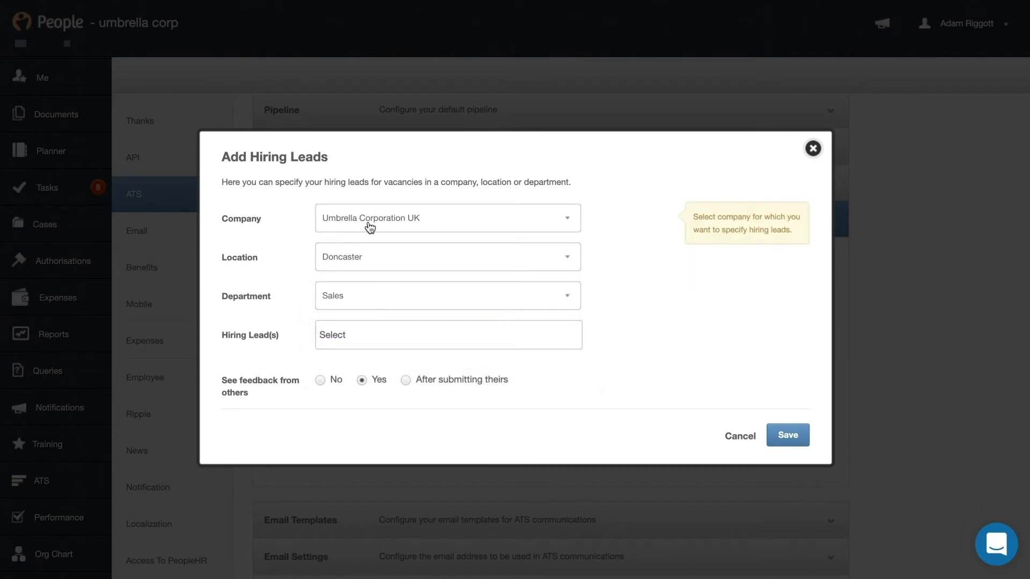
Try out adding and removing a hiring lead and the feedback option After submitting theirs, then leave the Hiring Leads form and settings without saving.
click(332, 334)
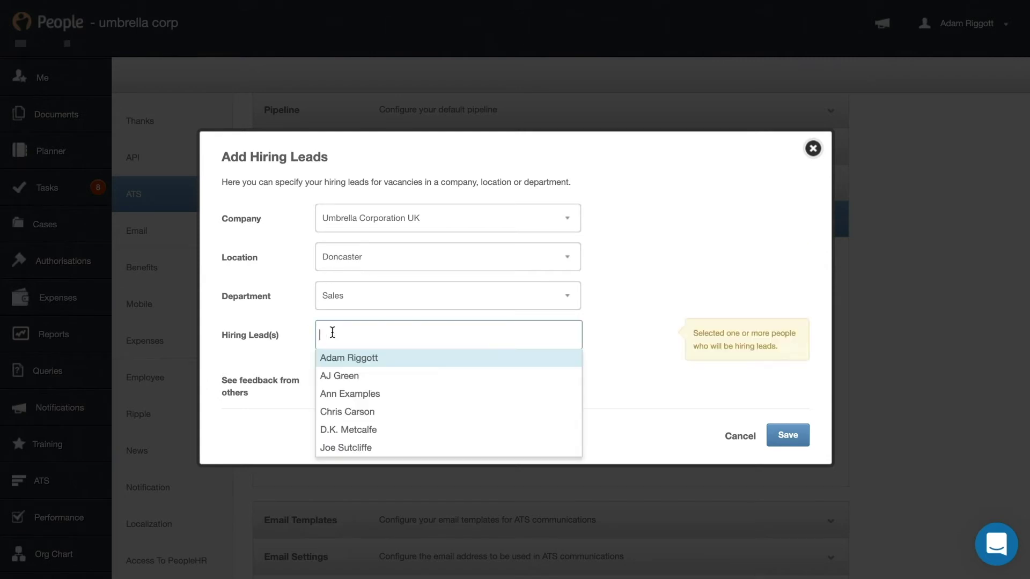
click(381, 397)
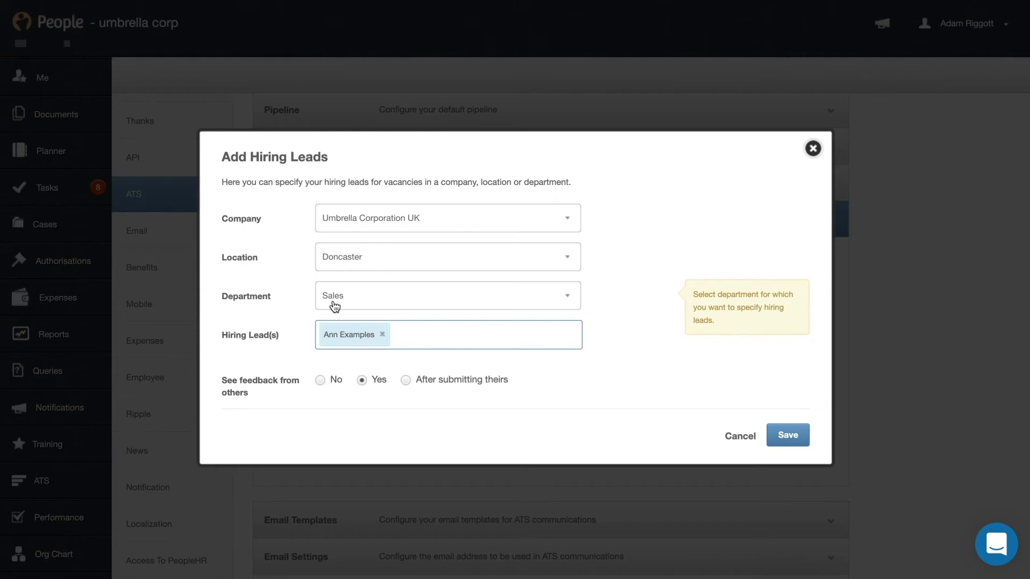
click(382, 334)
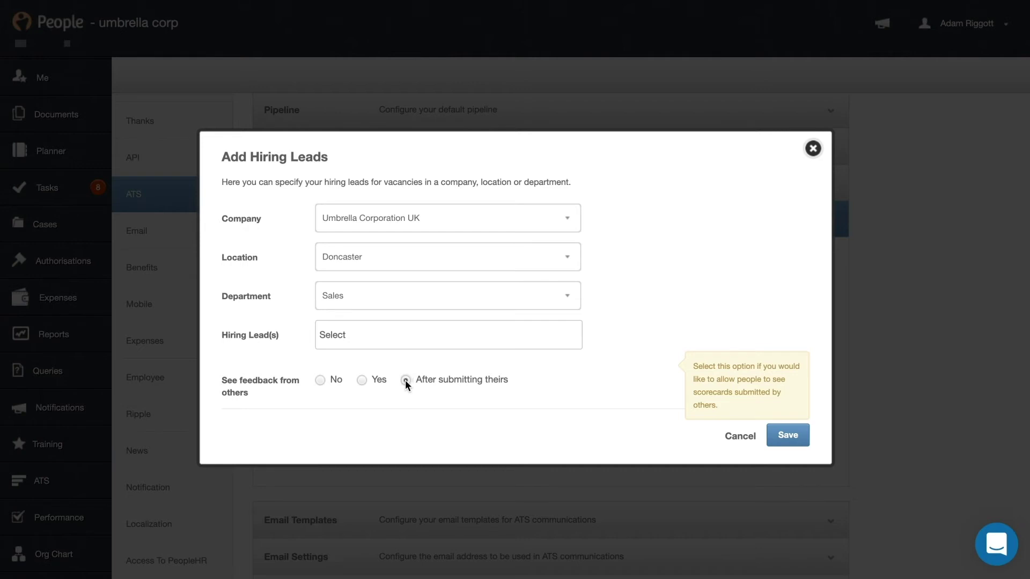
click(812, 153)
click(767, 229)
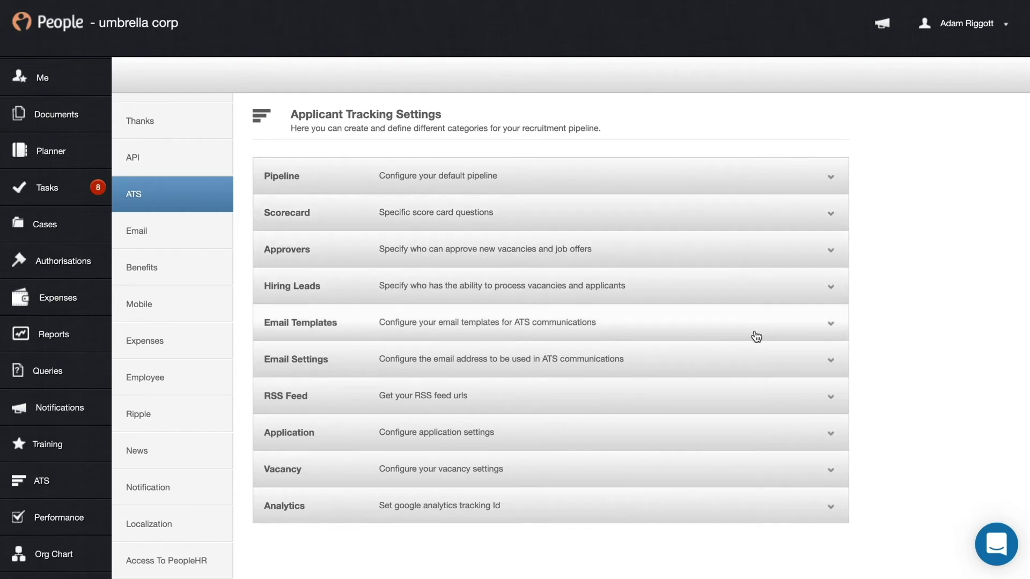
Start a new email template in the Email Templates settings and review its address, subject, attachment and body fields.
click(756, 329)
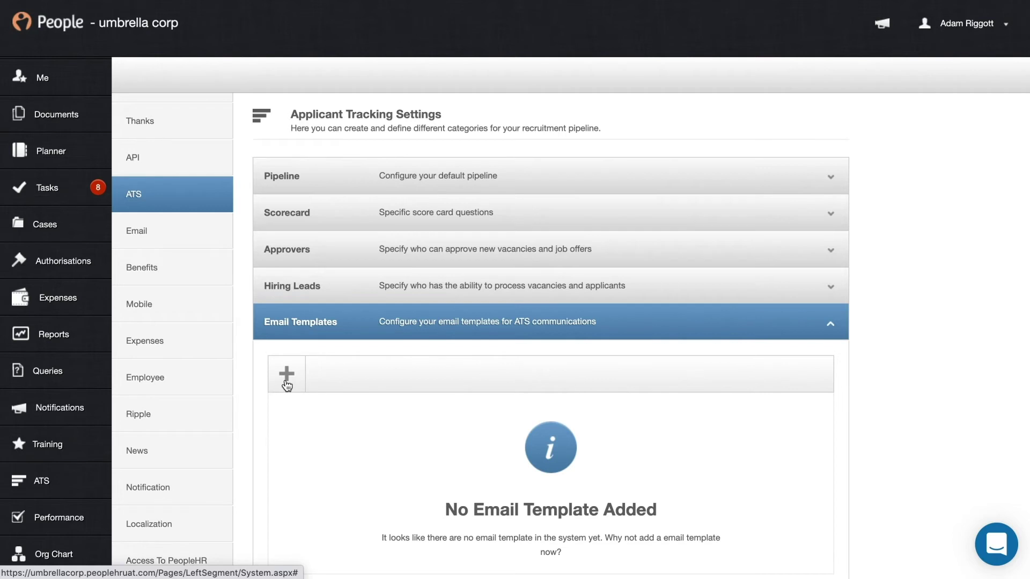
click(286, 374)
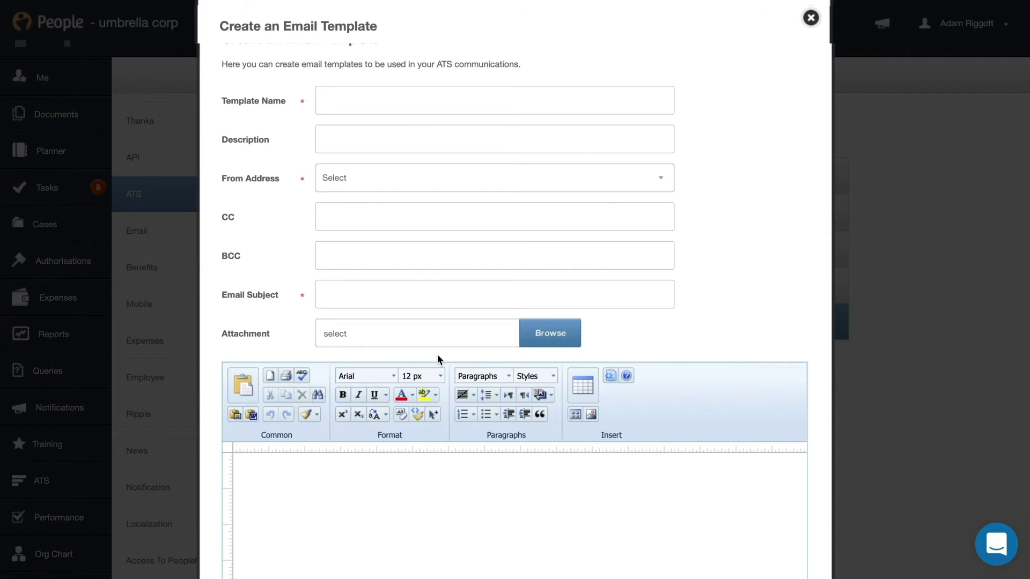
scroll(435, 352, down, 4)
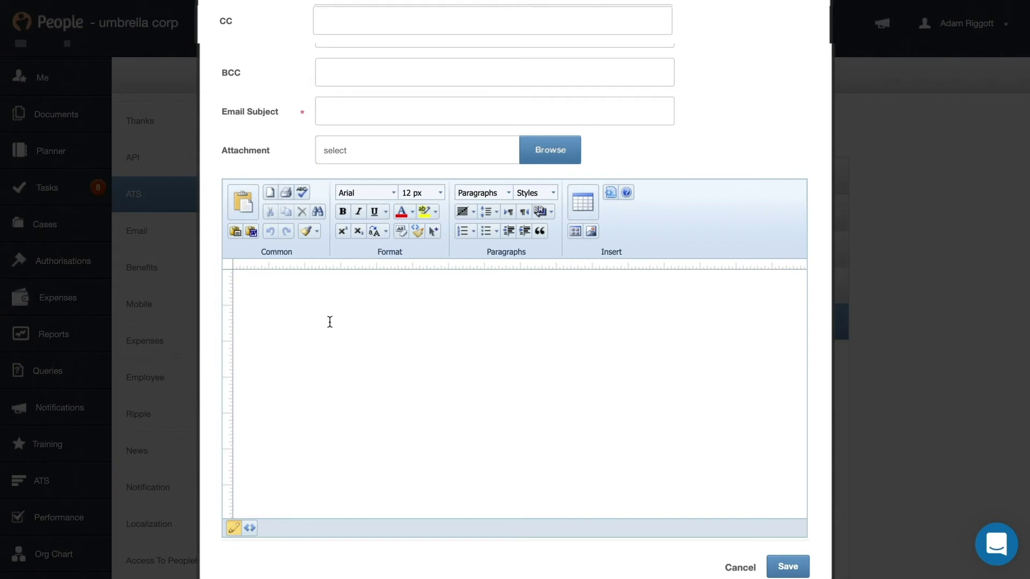
Copy the [[First Name]] tag from the template tag list into the email body, then leave the template and Email Templates settings without saving.
click(611, 194)
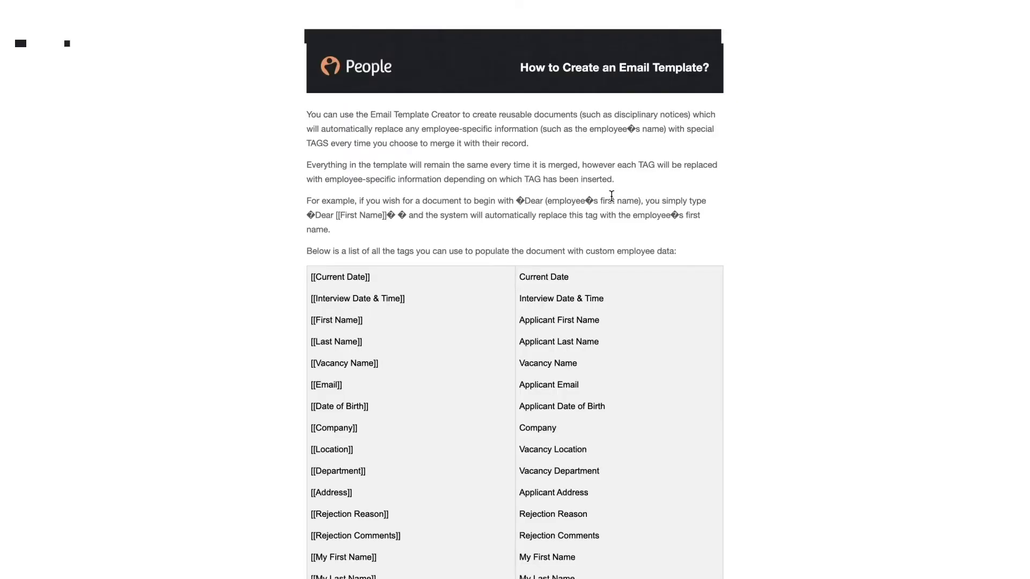
scroll(315, 362, down, 2)
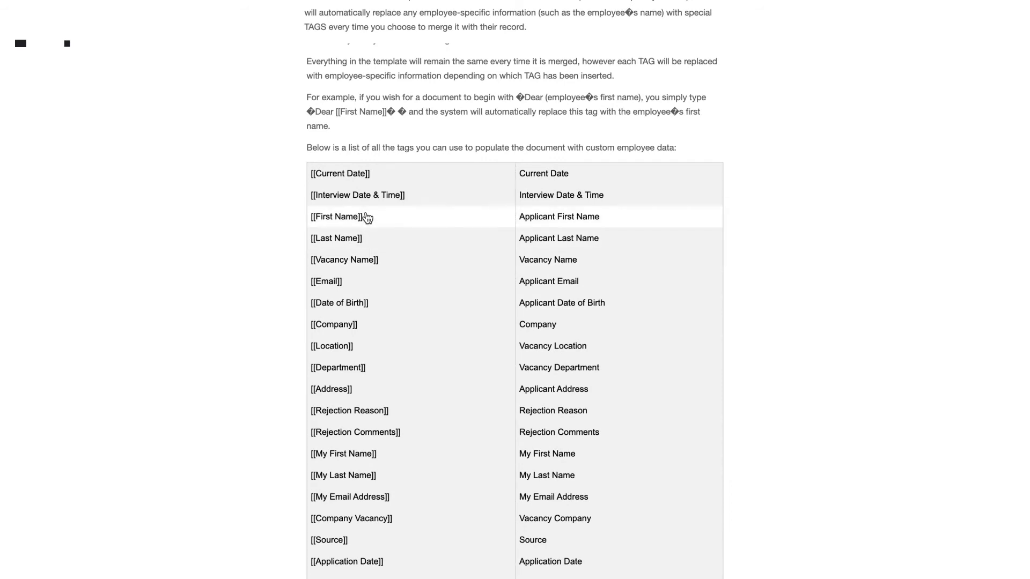
drag(367, 219, 312, 223)
key(ctrl+c)
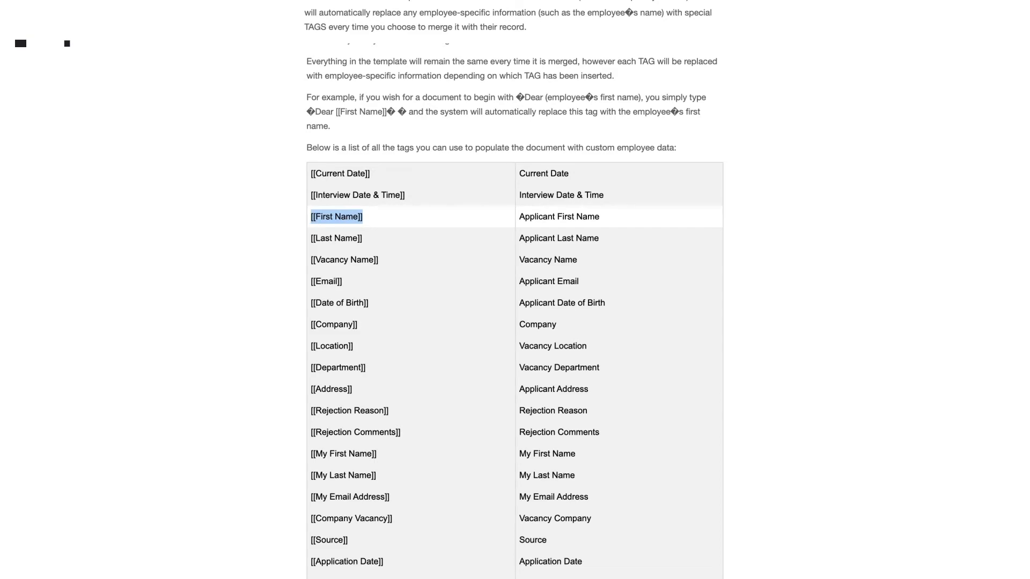
key(ctrl+Tab)
click(373, 284)
key(ctrl+v)
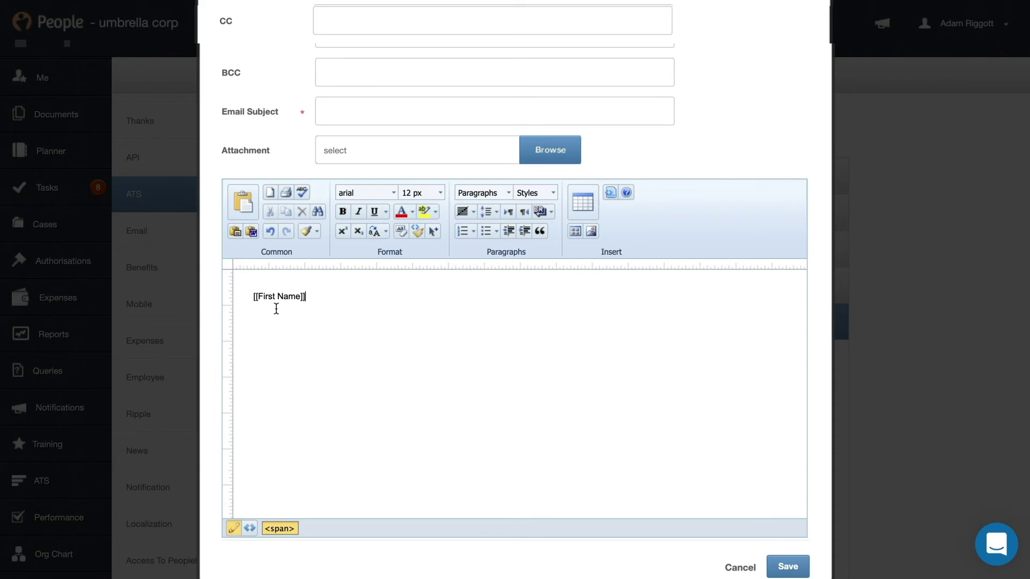
scroll(697, 111, up, 4)
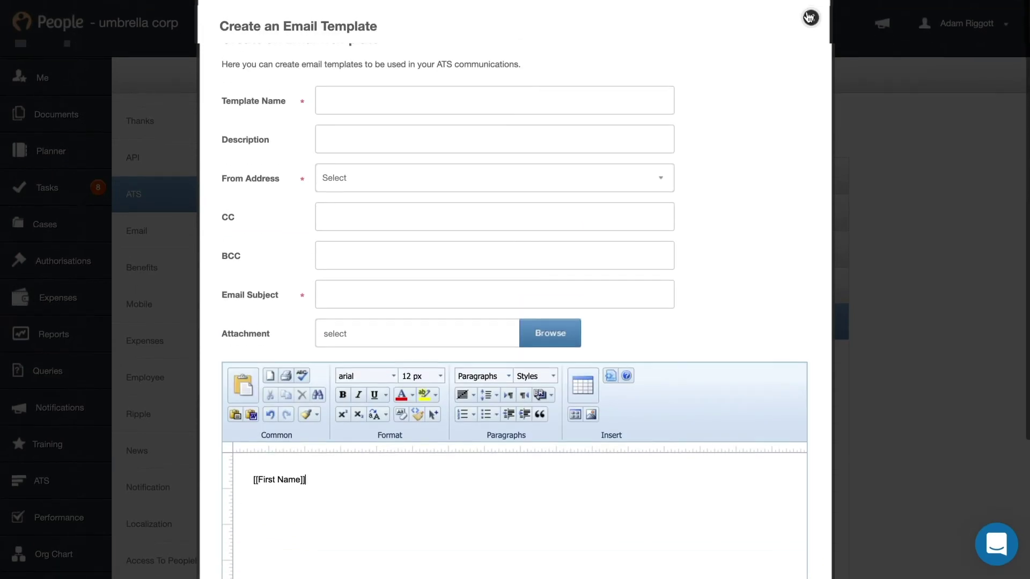
click(811, 18)
click(666, 323)
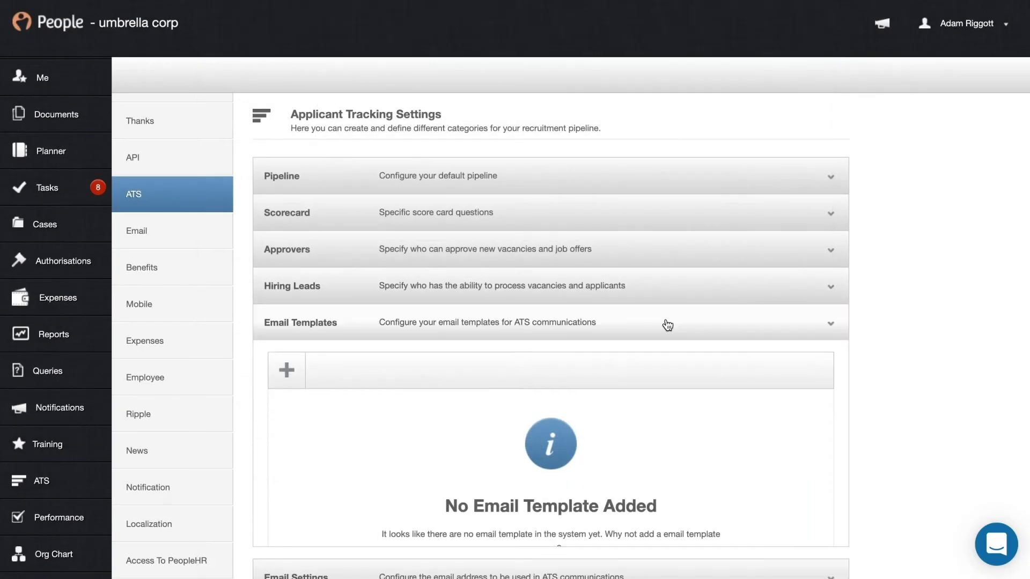
Review the domain and sender address options in Email Settings, followed by the internal and external RSS feed URLs.
click(650, 360)
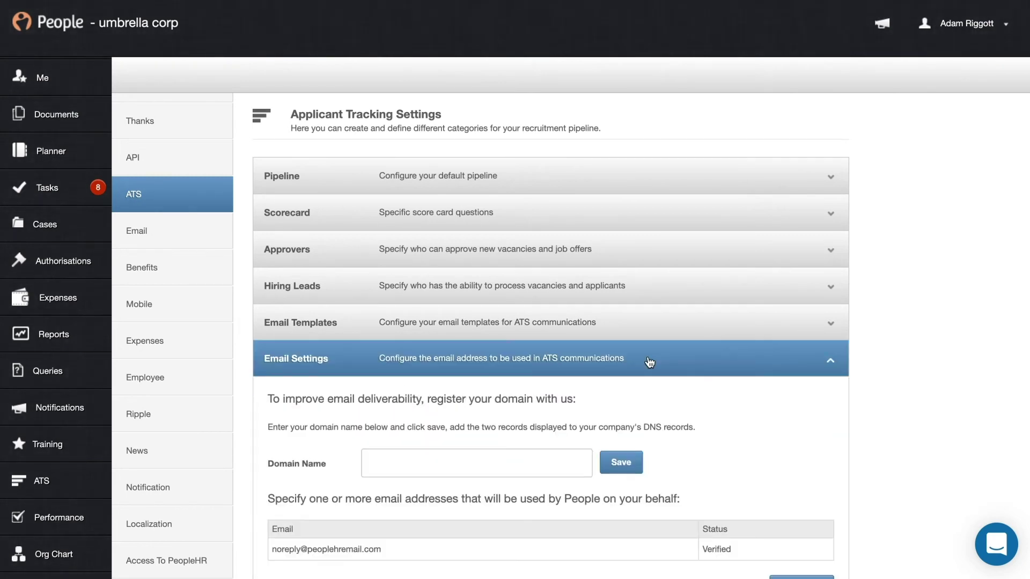
scroll(736, 405, down, 3)
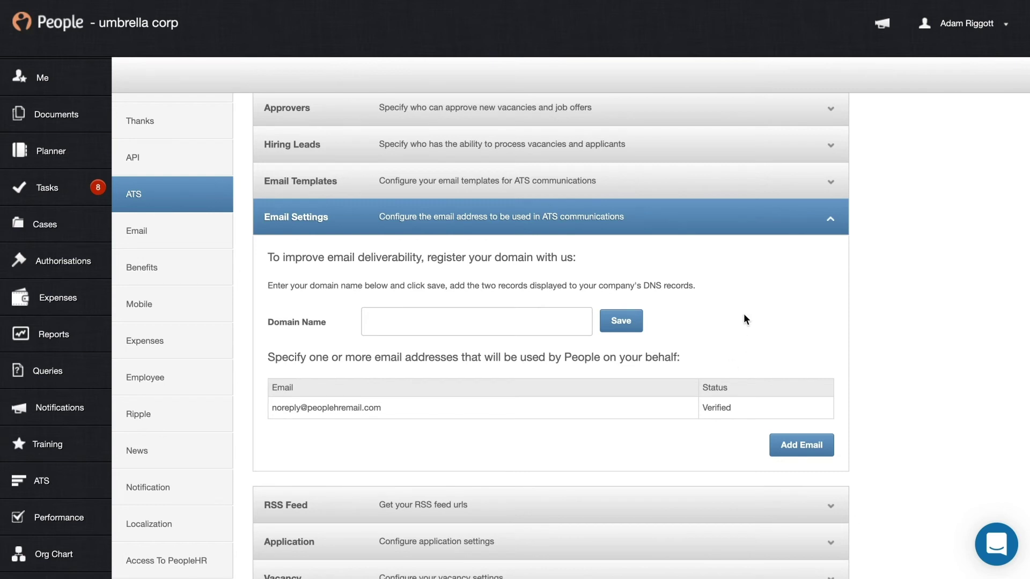
click(796, 233)
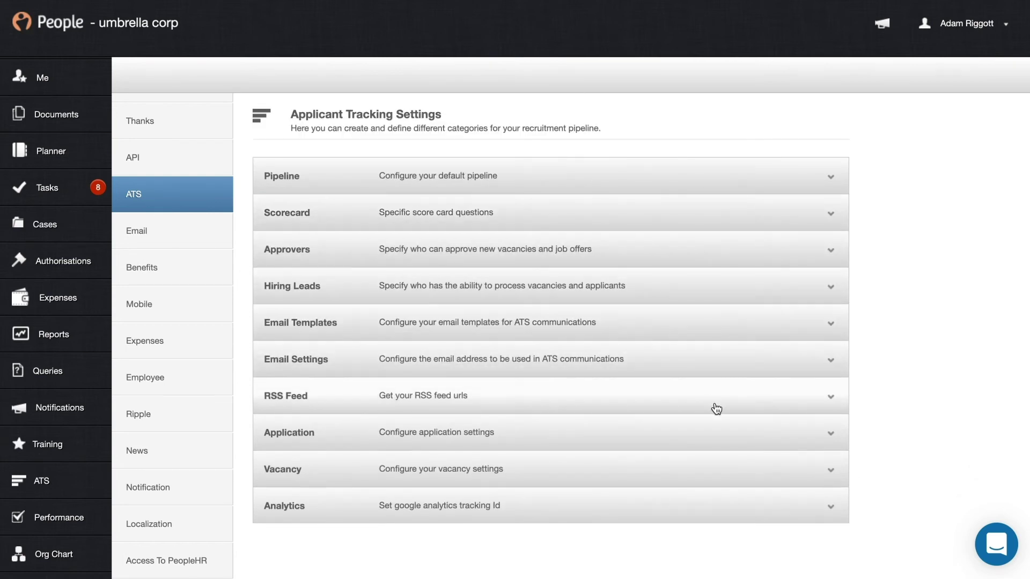
click(716, 409)
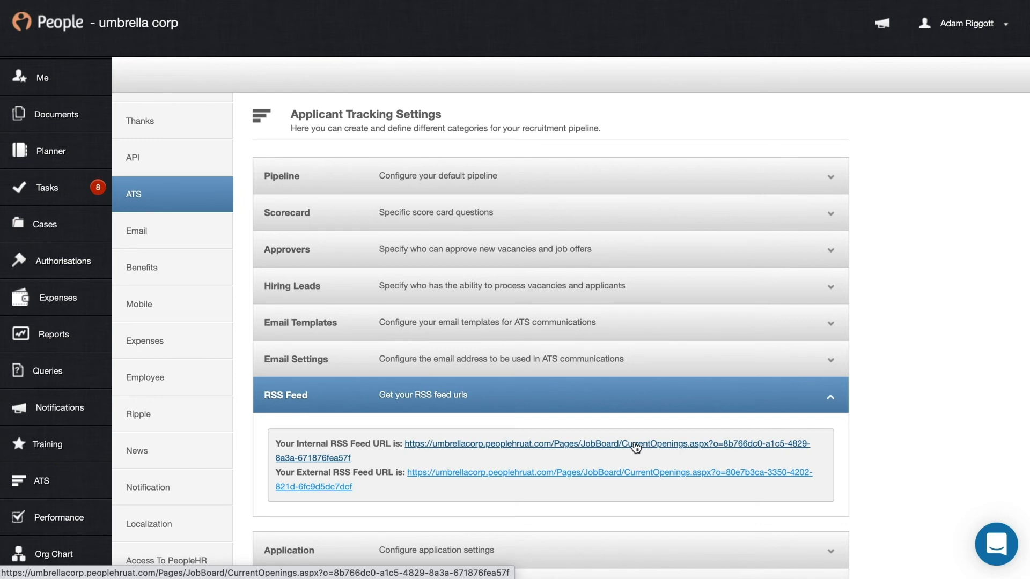
click(657, 396)
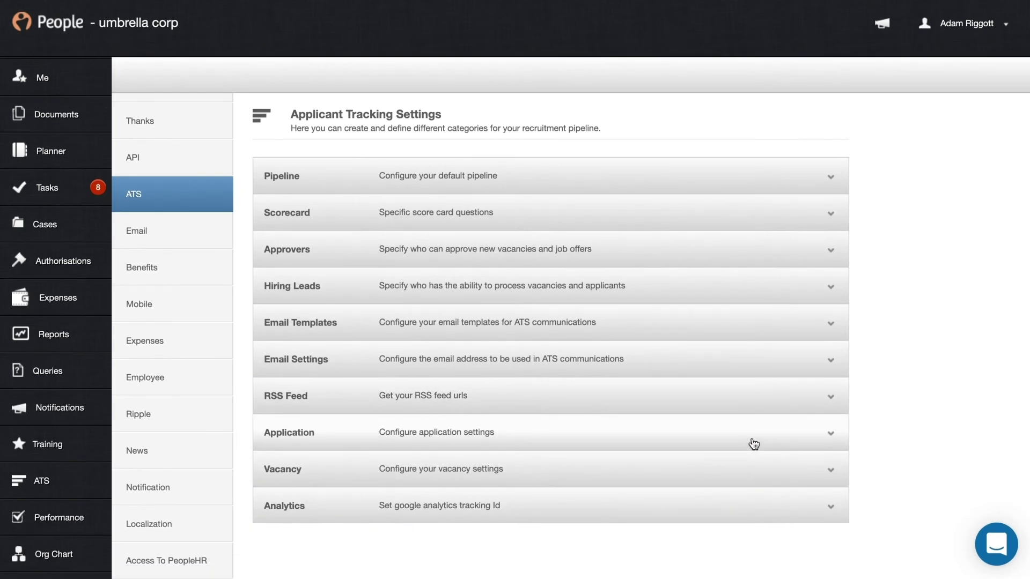
Review the Application settings for the confirmation message and duplicates, return the duplicate check to By application email address, and close the settings.
click(754, 444)
scroll(854, 537, down, 3)
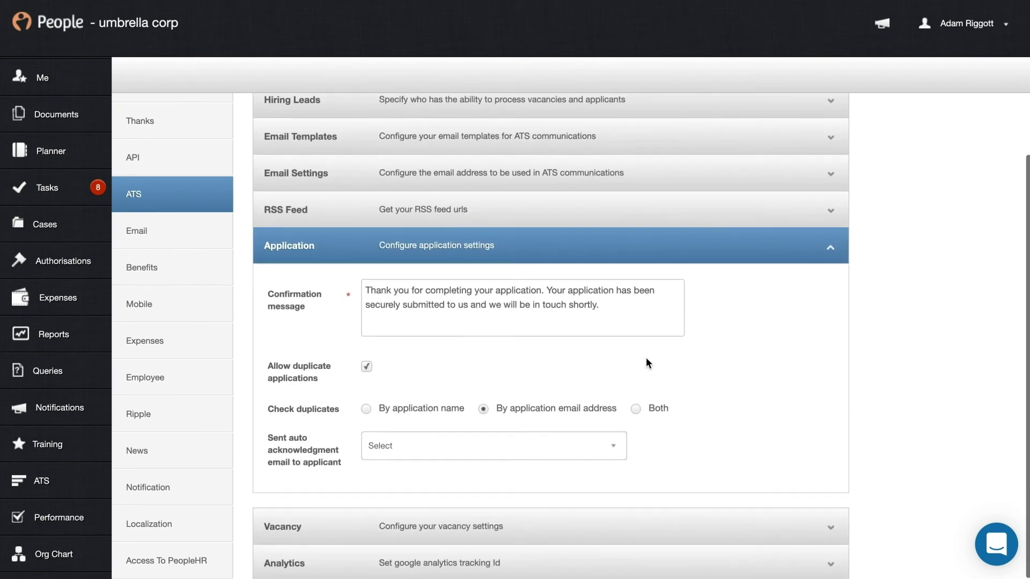
click(637, 324)
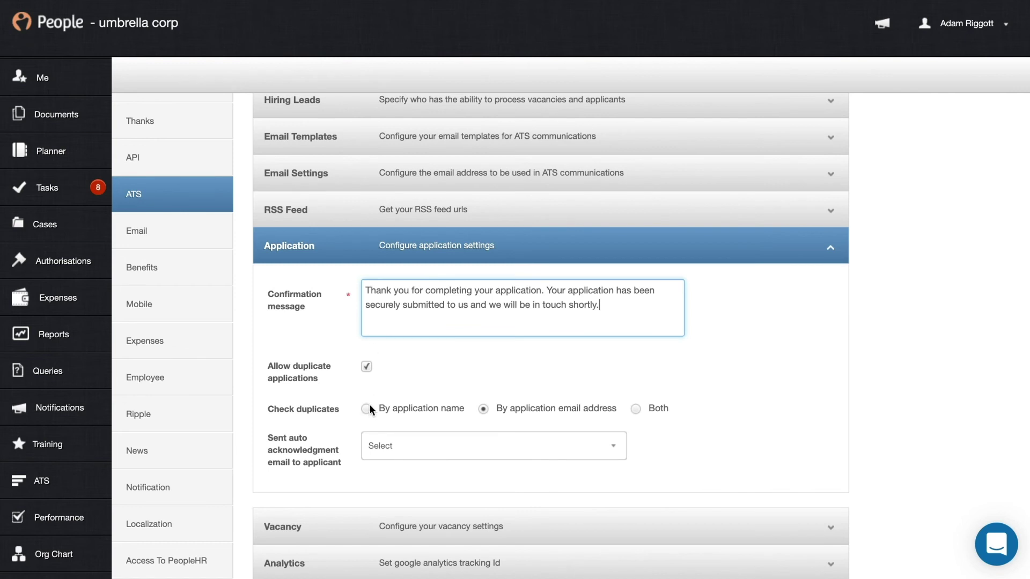
click(368, 370)
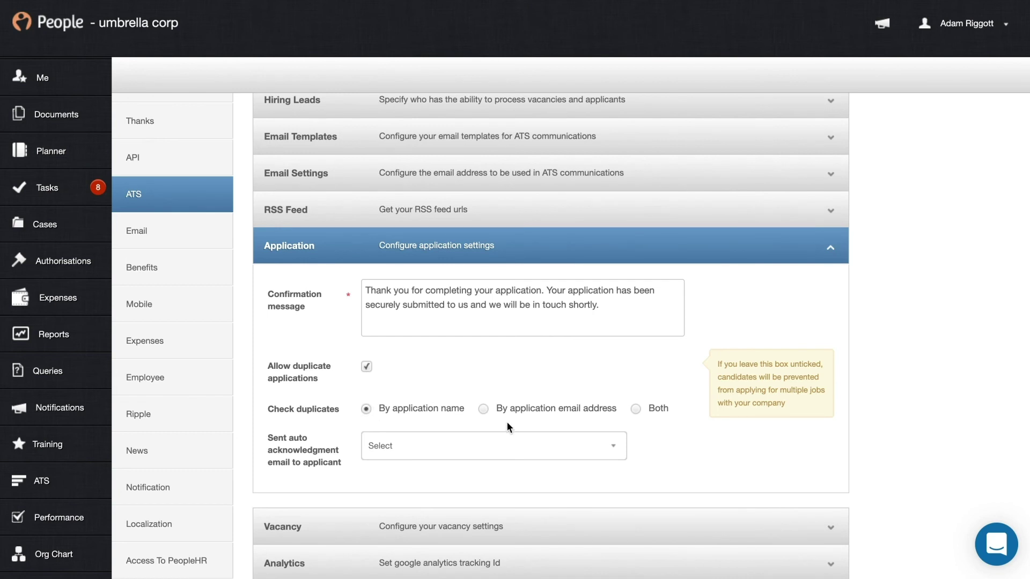
click(502, 408)
click(483, 409)
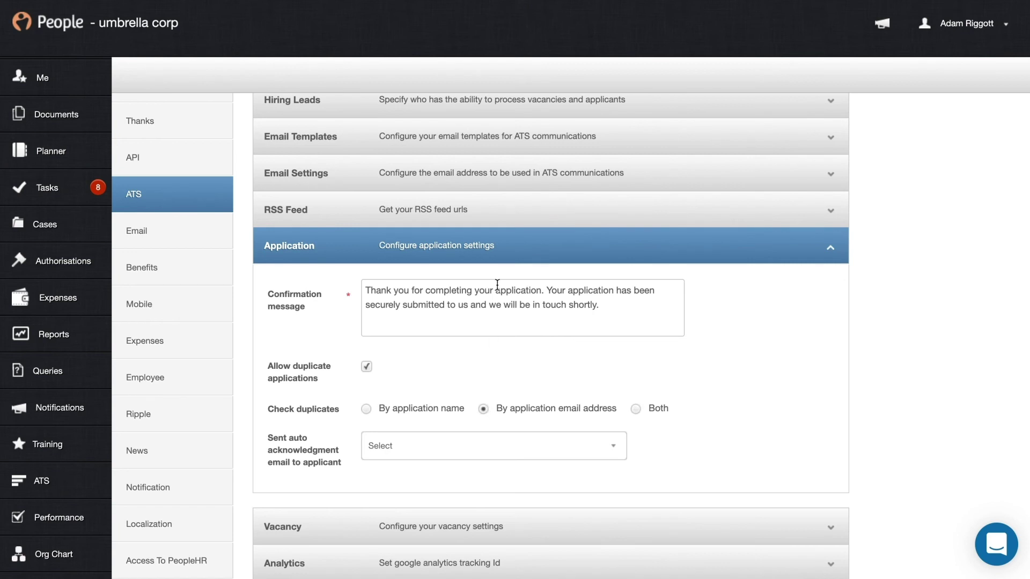
click(534, 261)
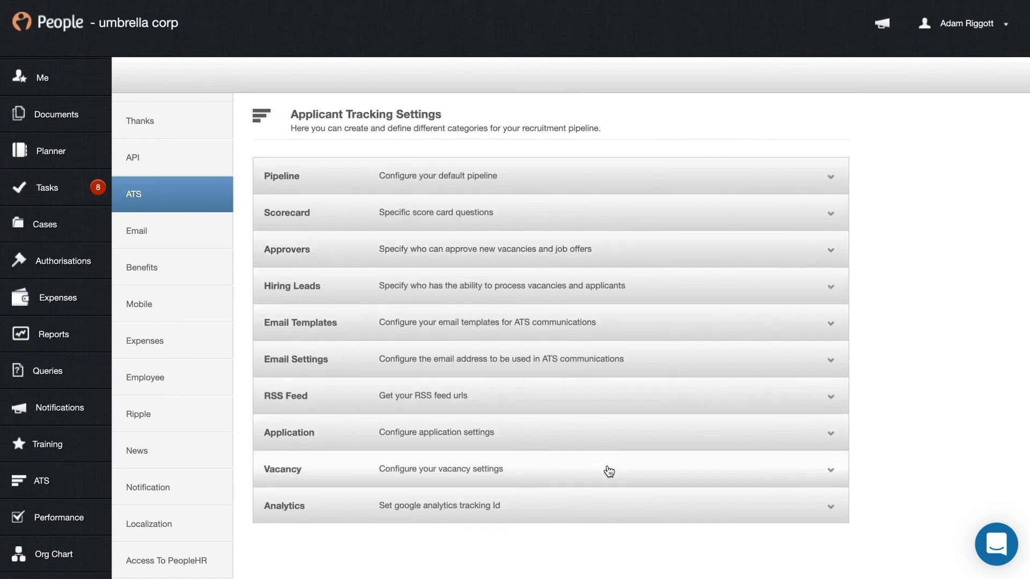
Review the Vacancy settings for job approval requests, applicant deletion, mail merge and portal posting, then close them.
click(608, 471)
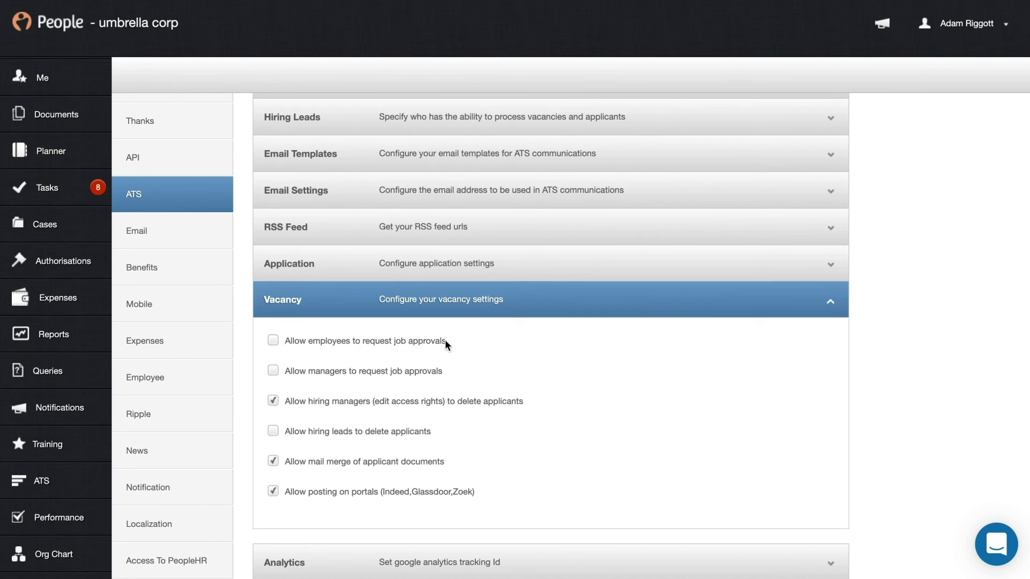
scroll(80, 220, up, 2)
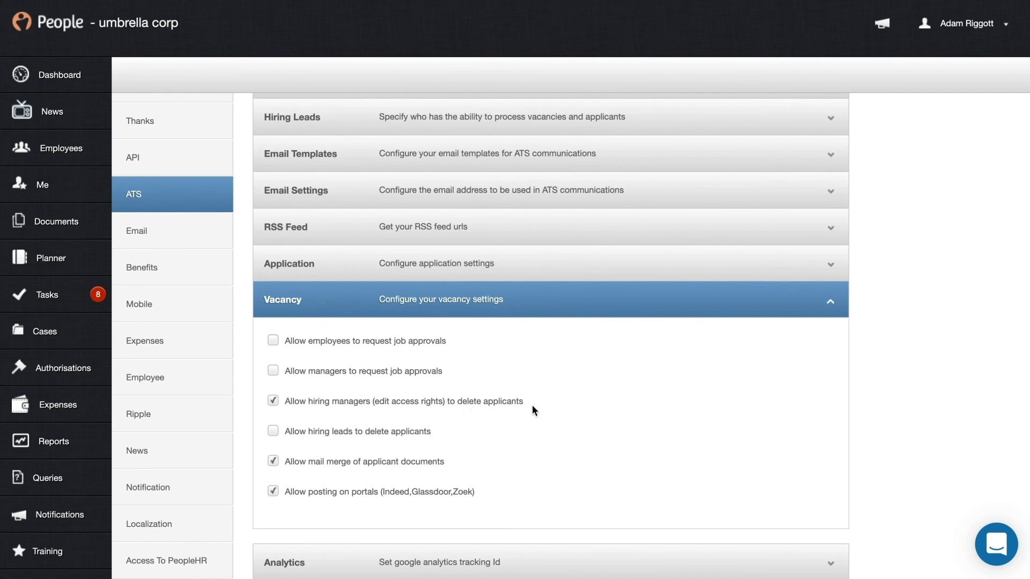
mouse_move(273, 403)
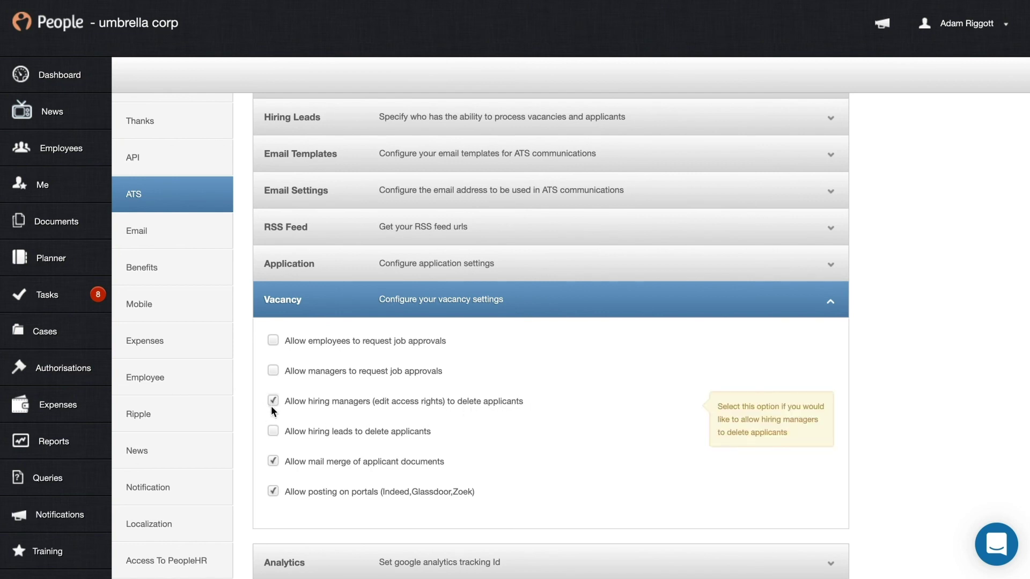
mouse_move(340, 445)
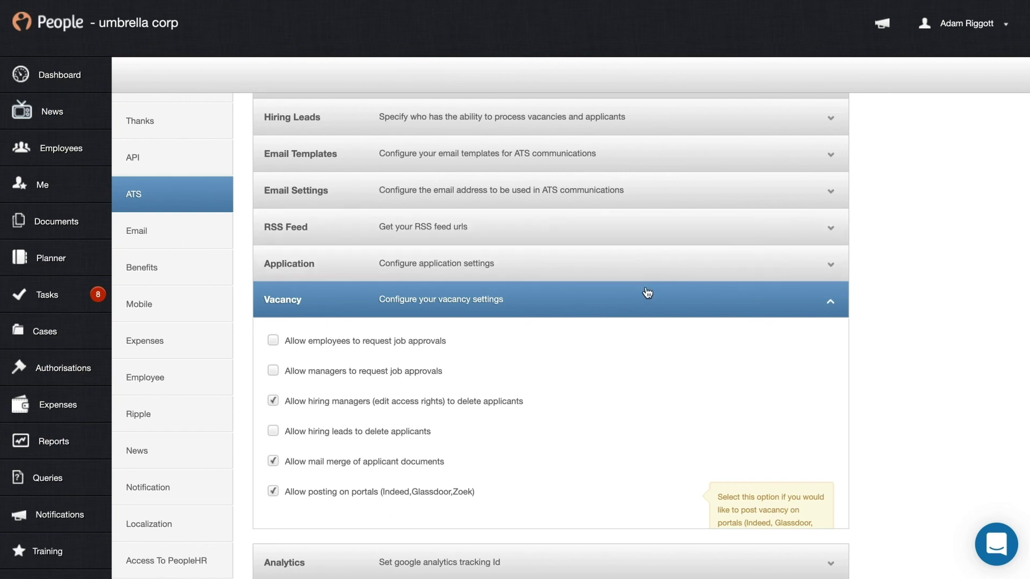
click(648, 298)
Open the Analytics settings and check the purpose of the Google Analytics tracking ID field.
click(598, 516)
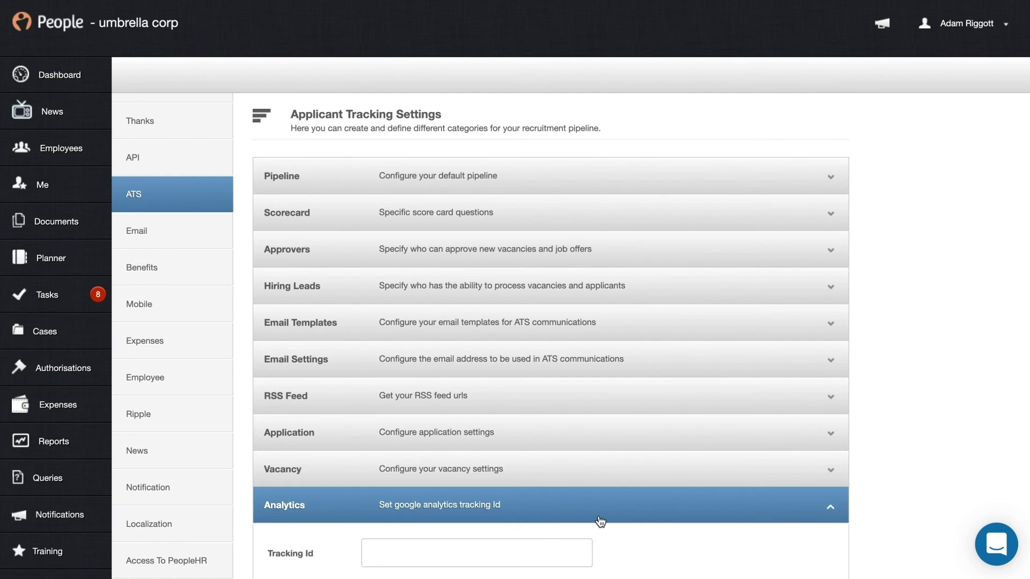
click(526, 527)
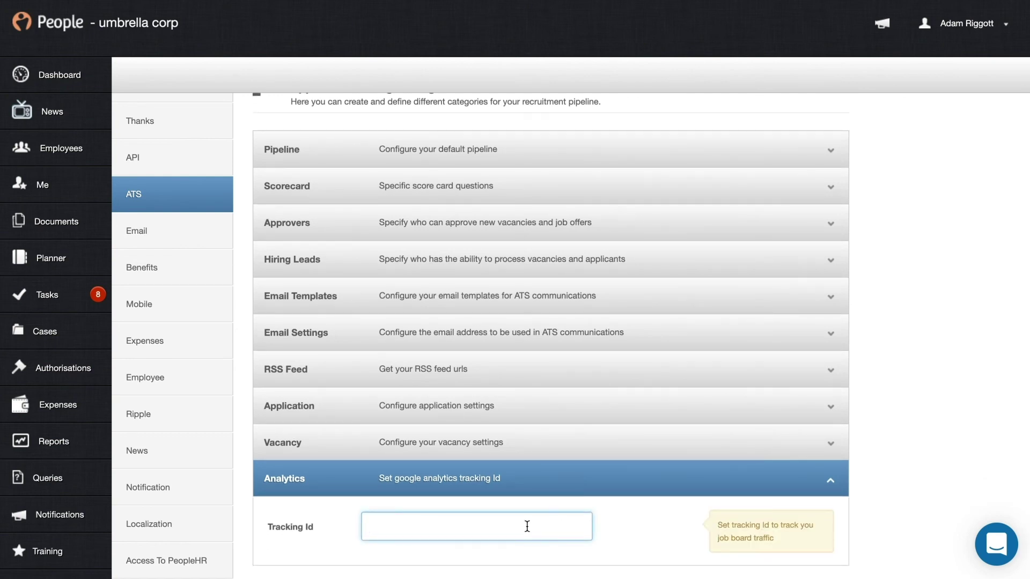